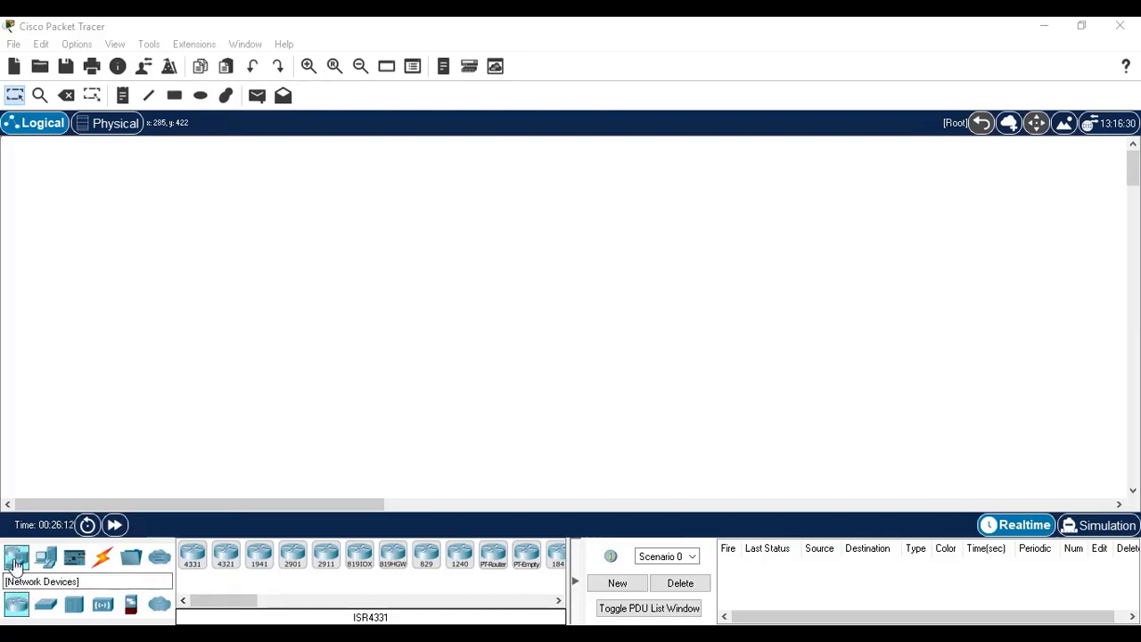
# Step: Place two 1941 routers side by side in the upper part of the workspace and align them in a horizontal row
pyautogui.click(267, 571)
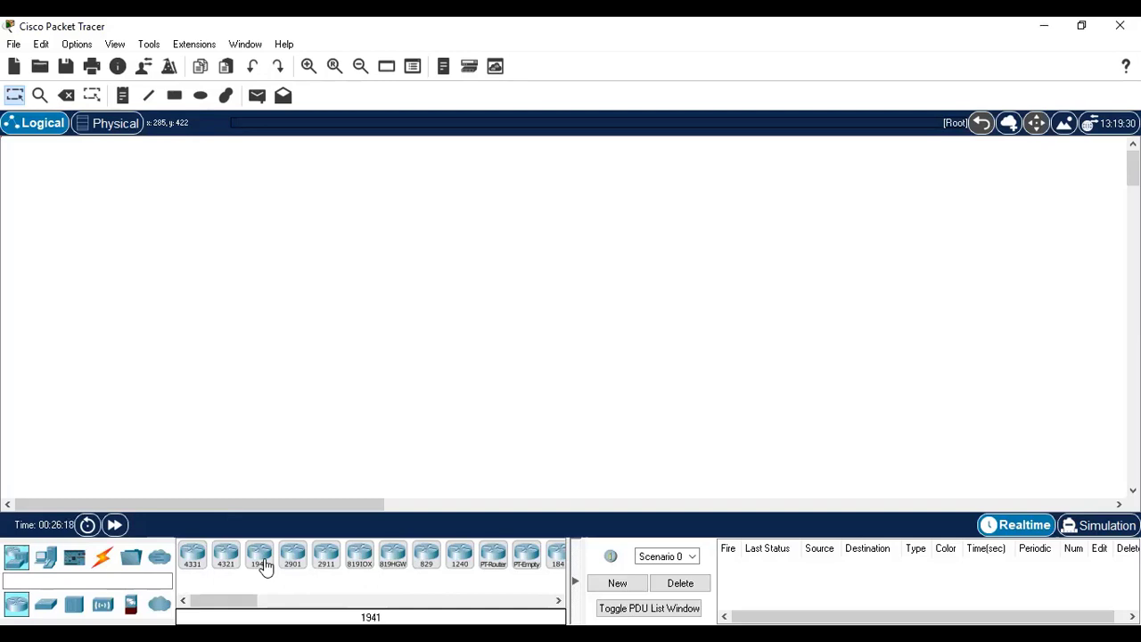
pyautogui.click(264, 565)
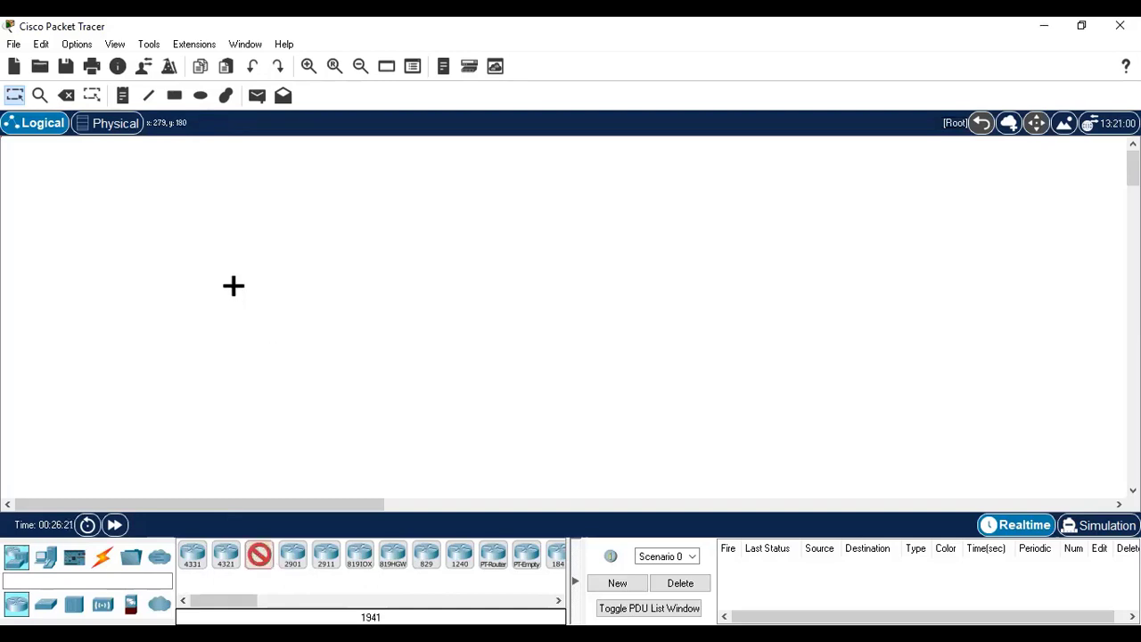
pyautogui.click(232, 285)
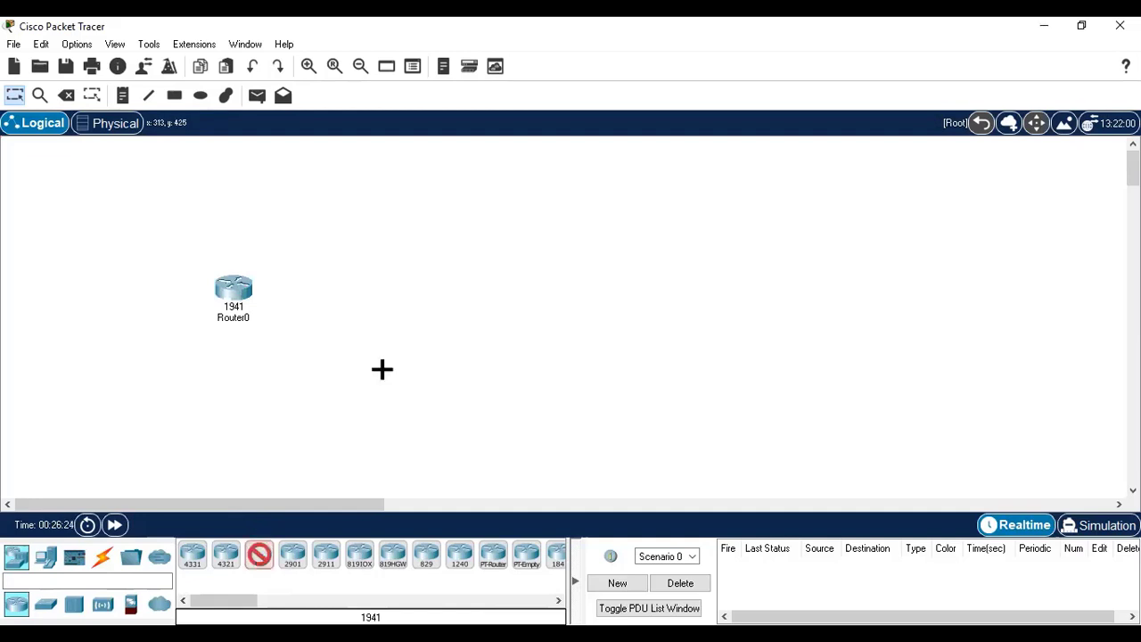
pyautogui.click(481, 288)
pyautogui.moveTo(487, 298); pyautogui.dragTo(493, 270)
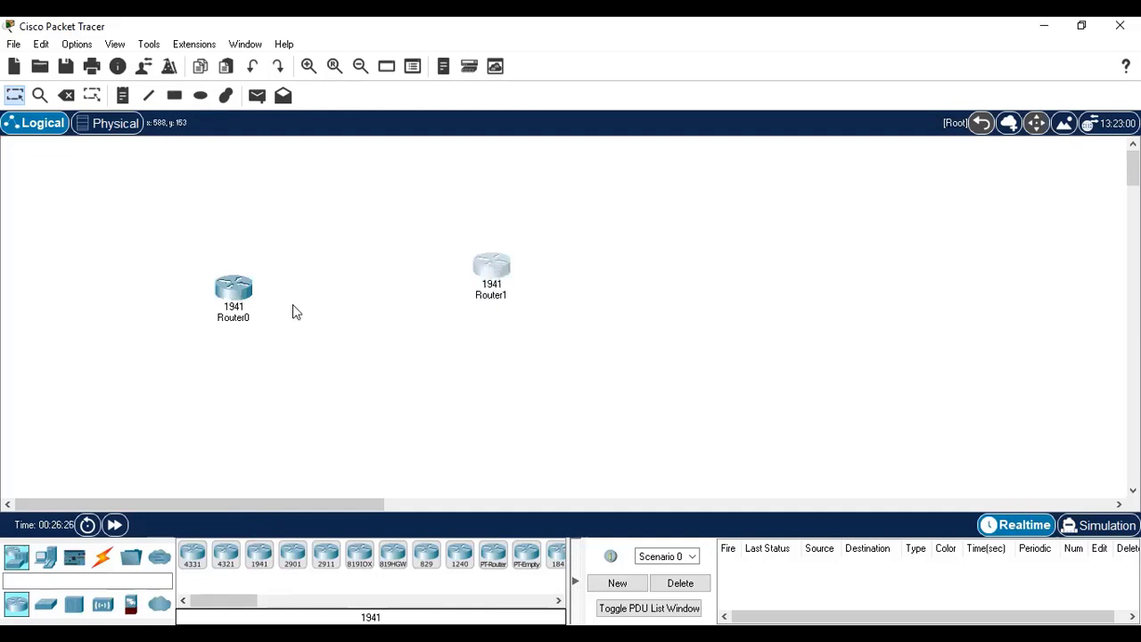
pyautogui.moveTo(230, 289); pyautogui.dragTo(285, 273)
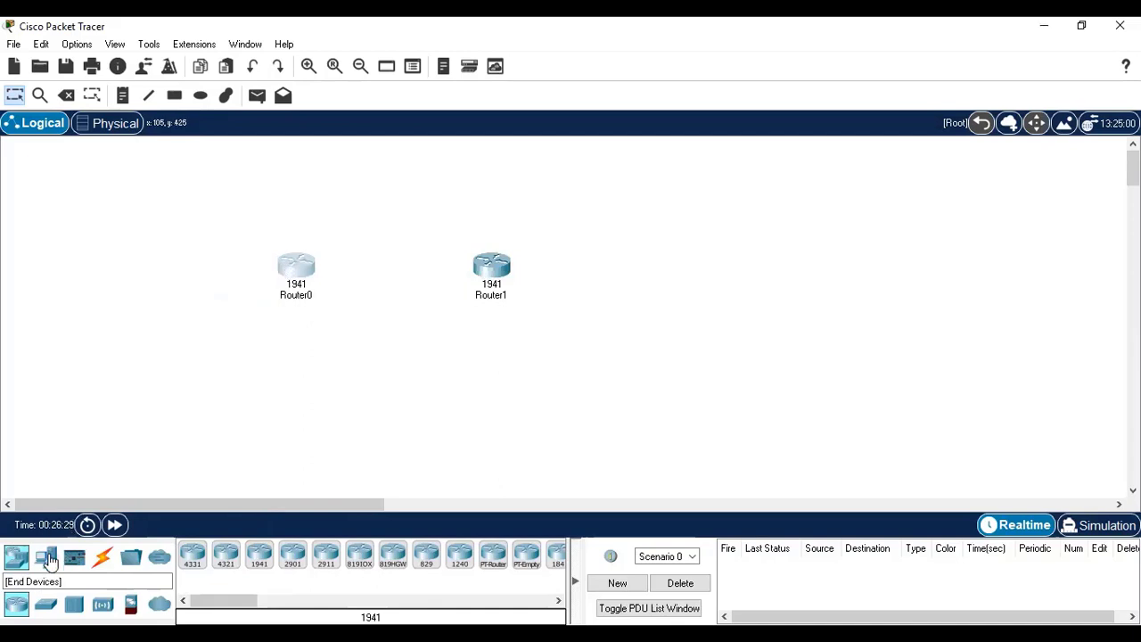
# Step: Place two PC end devices, one below each router
pyautogui.click(49, 559)
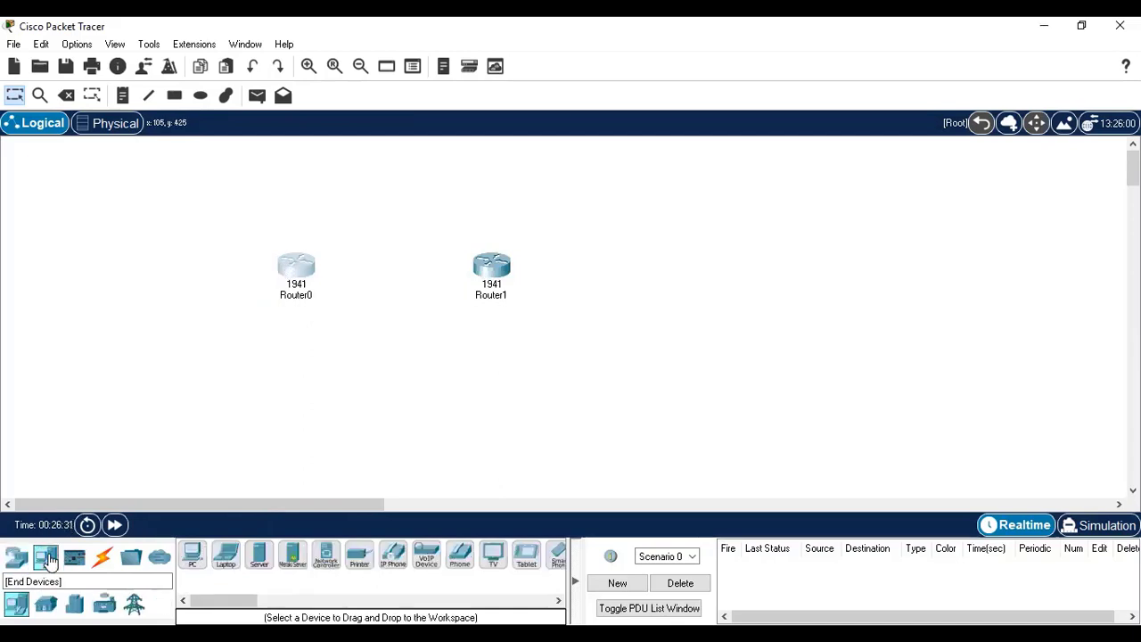
pyautogui.click(193, 564)
pyautogui.click(293, 426)
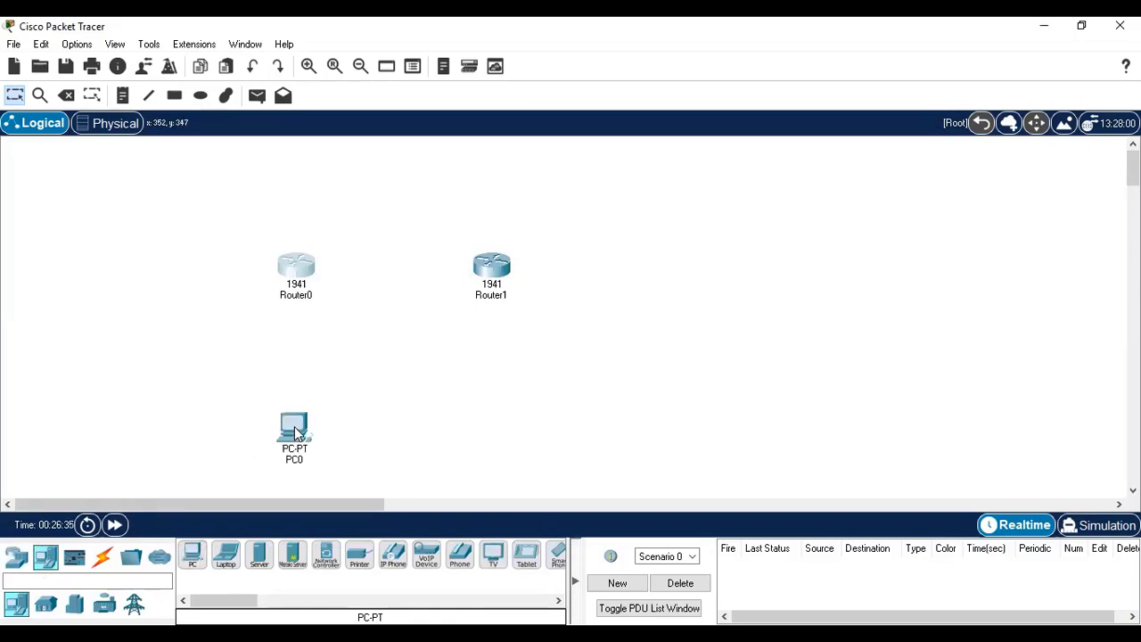
pyautogui.click(192, 554)
pyautogui.click(491, 422)
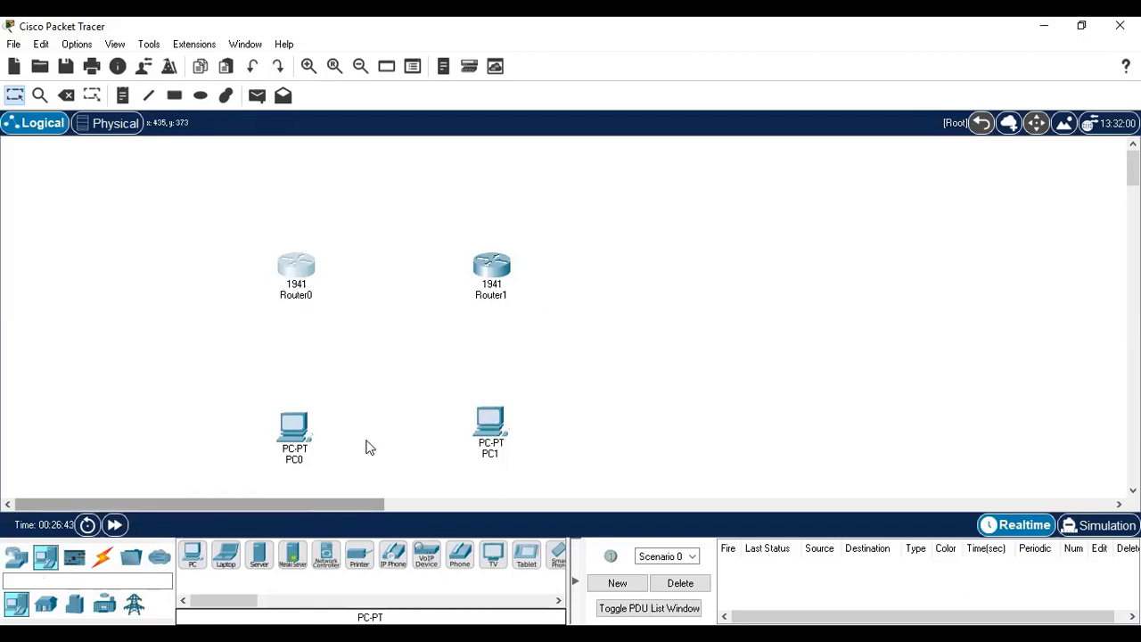
# Step: Connect PC0 to Router0 using the automatically chosen connection type
pyautogui.click(103, 560)
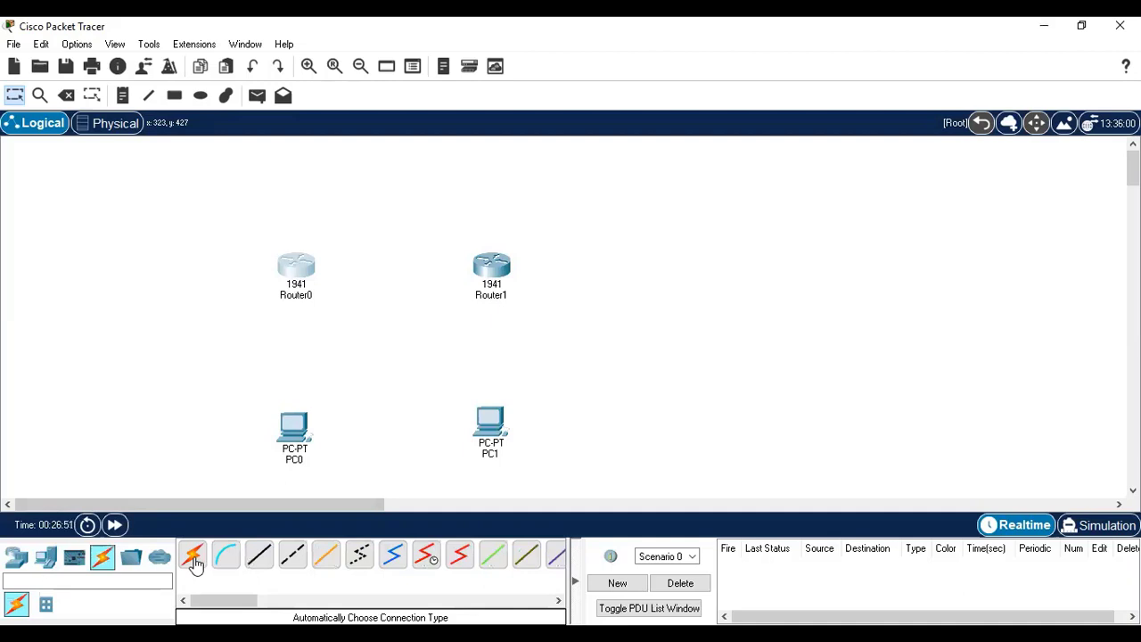
pyautogui.click(194, 558)
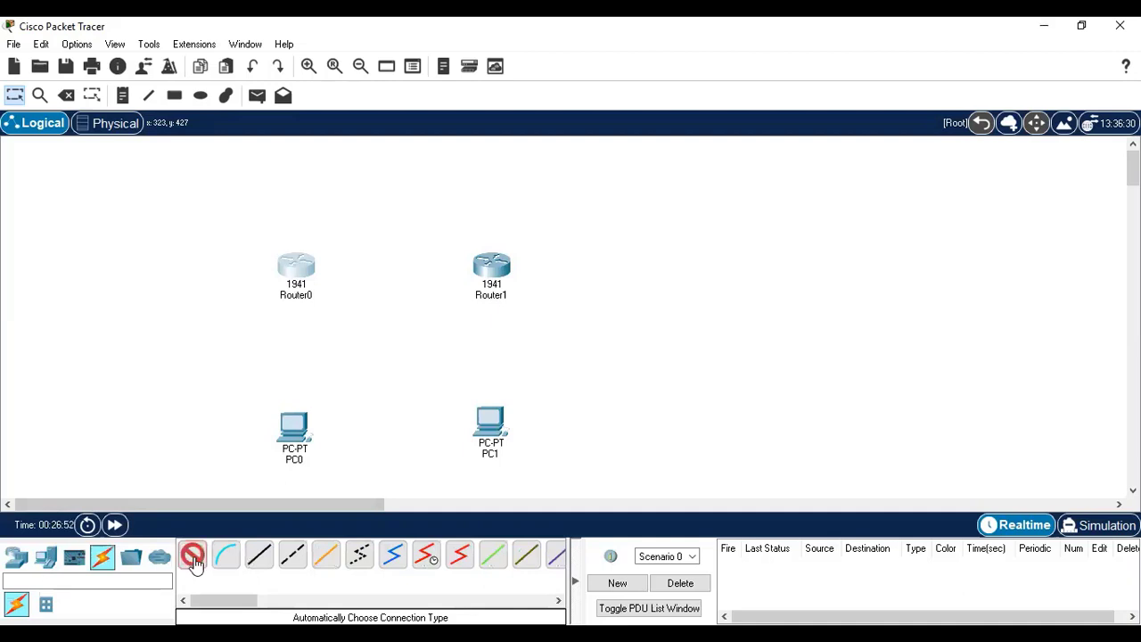
pyautogui.click(296, 426)
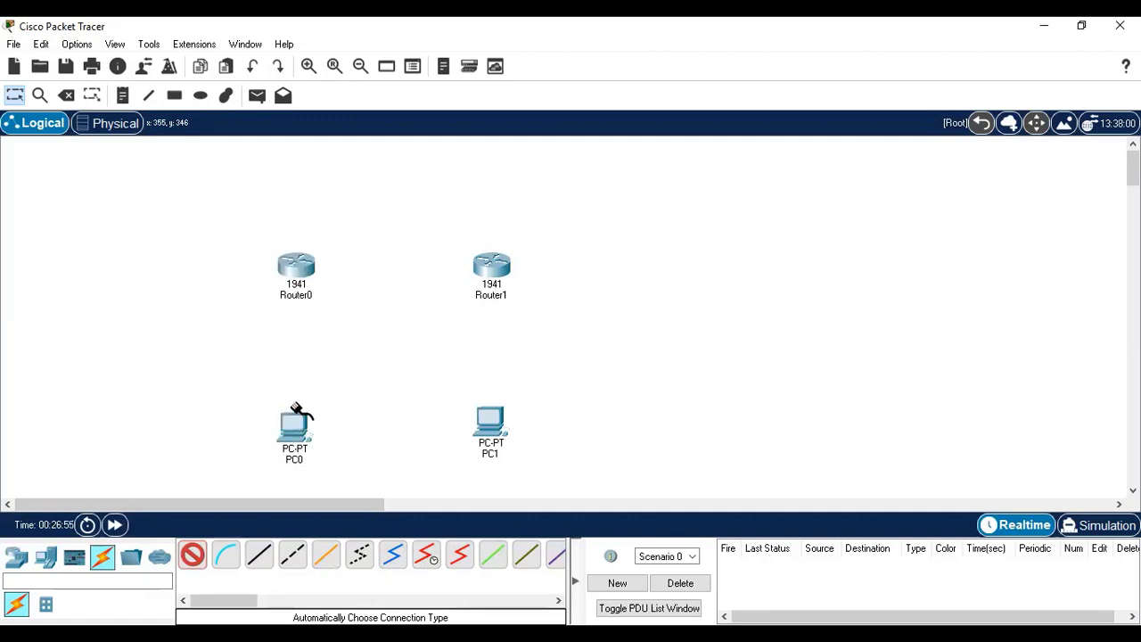
pyautogui.click(299, 266)
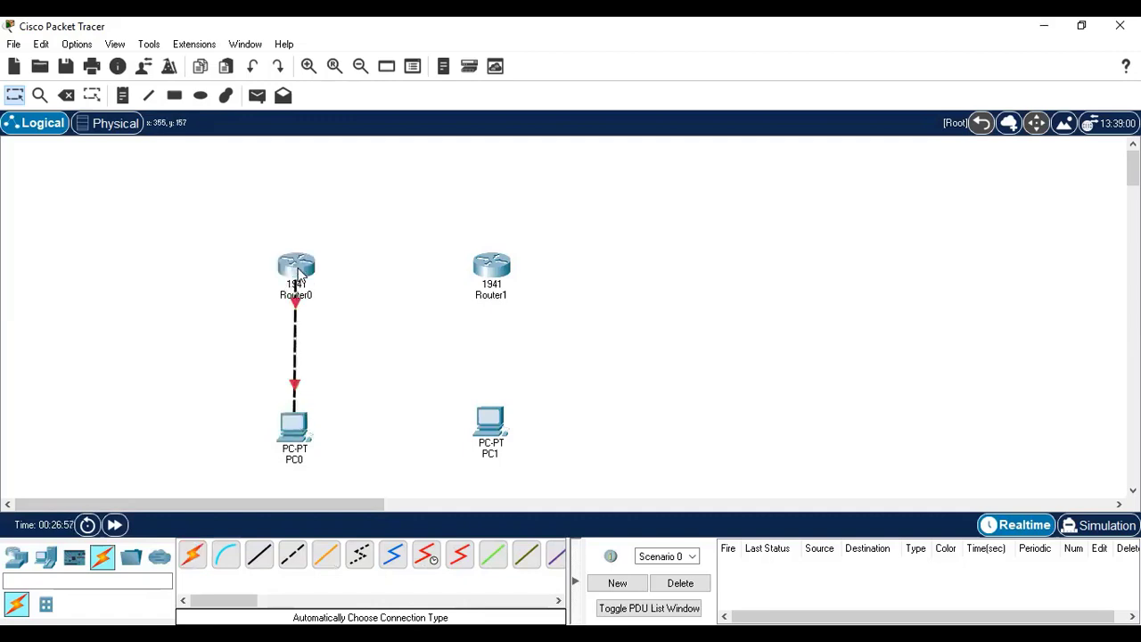
# Step: Connect Router0 to Router1 and Router1 to PC1 using automatically chosen connection types
pyautogui.click(198, 563)
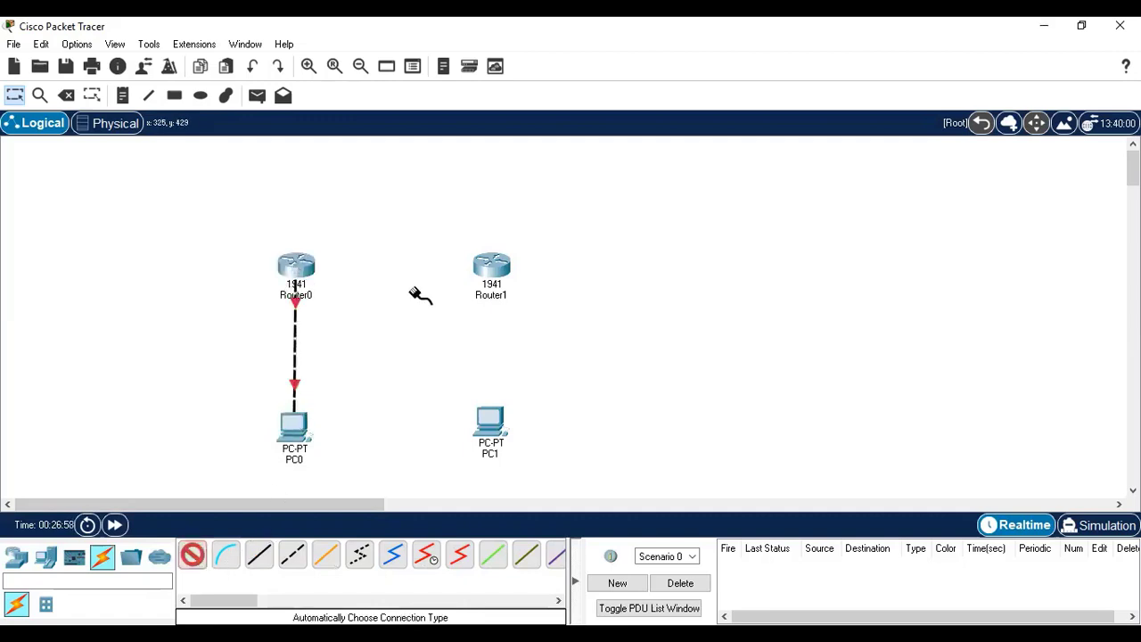
pyautogui.click(295, 266)
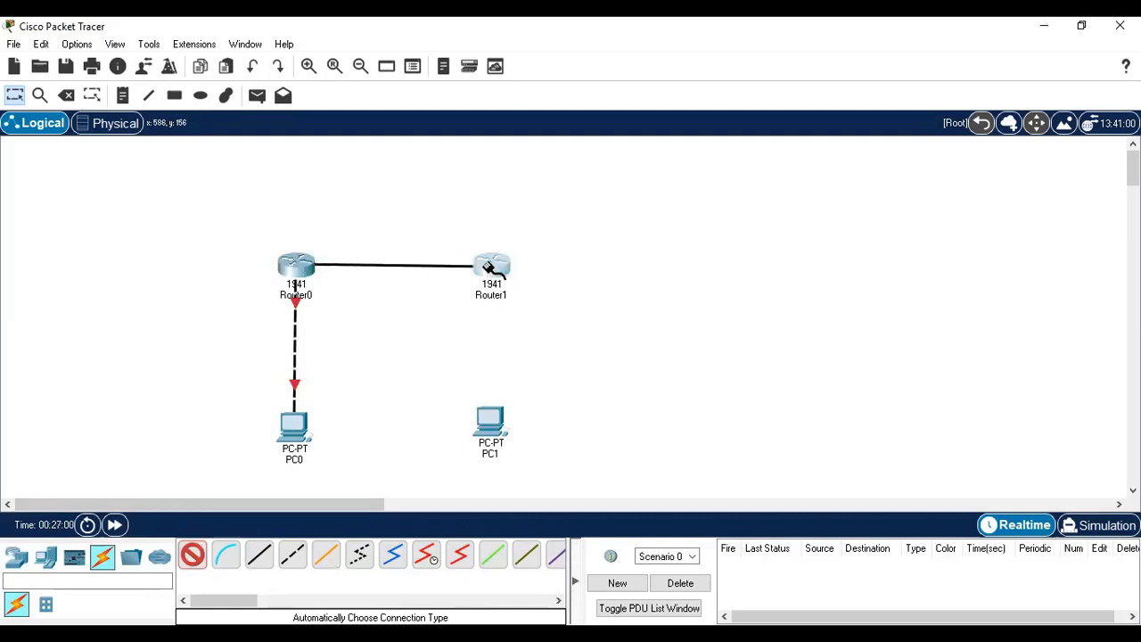
pyautogui.click(491, 265)
pyautogui.click(192, 559)
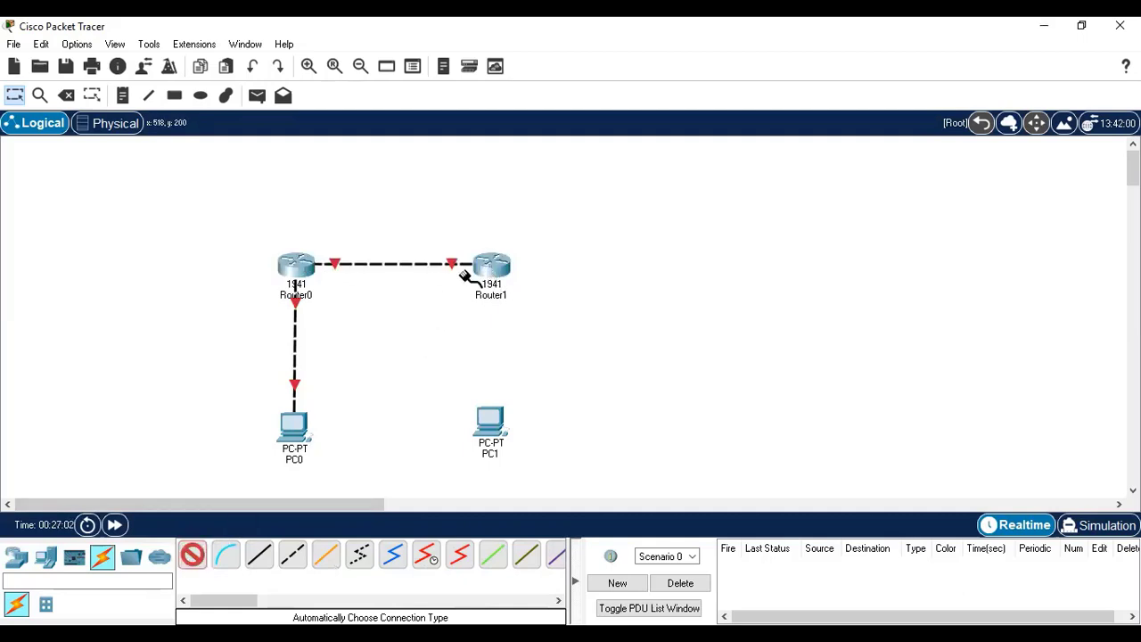
pyautogui.click(491, 264)
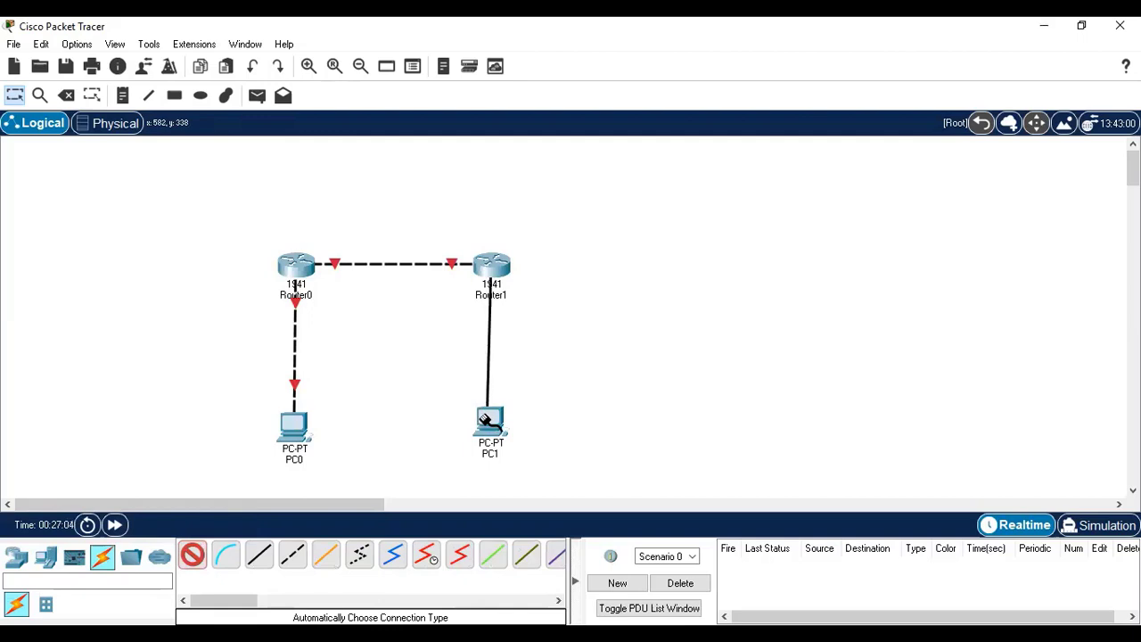
pyautogui.click(489, 422)
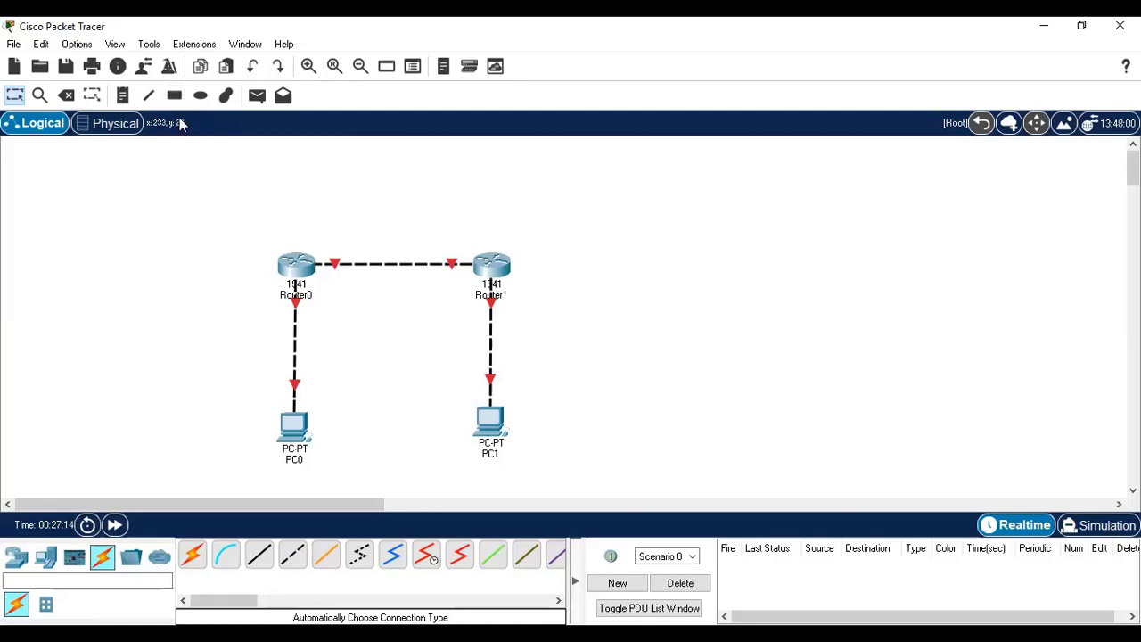
# Step: Add the note 10.0.1.0 beside the PC0–Router0 link and the note 10.0.2.0 above the link between the routers
pyautogui.click(127, 103)
pyautogui.click(135, 342)
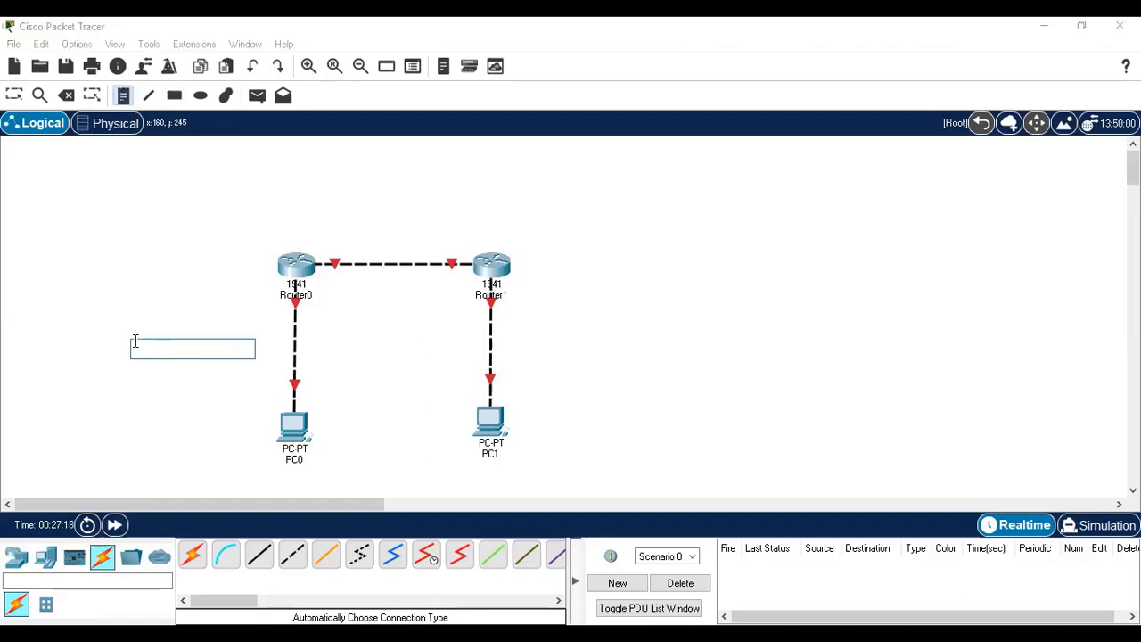
pyautogui.write('10.0')
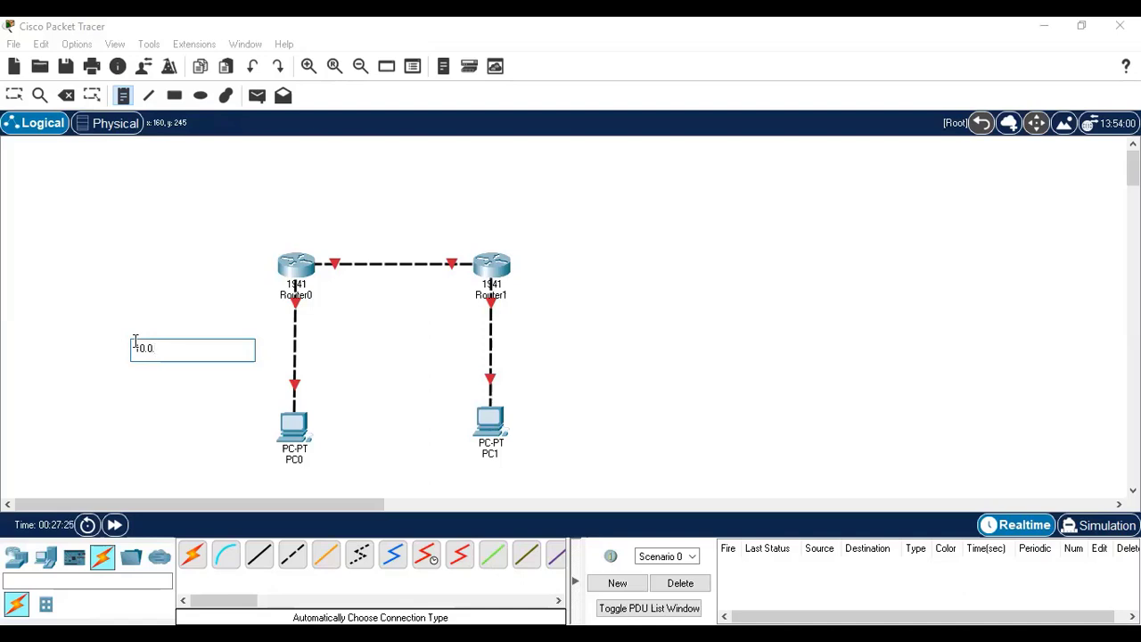
pyautogui.write('.1.0')
pyautogui.click(332, 227)
pyautogui.write('10')
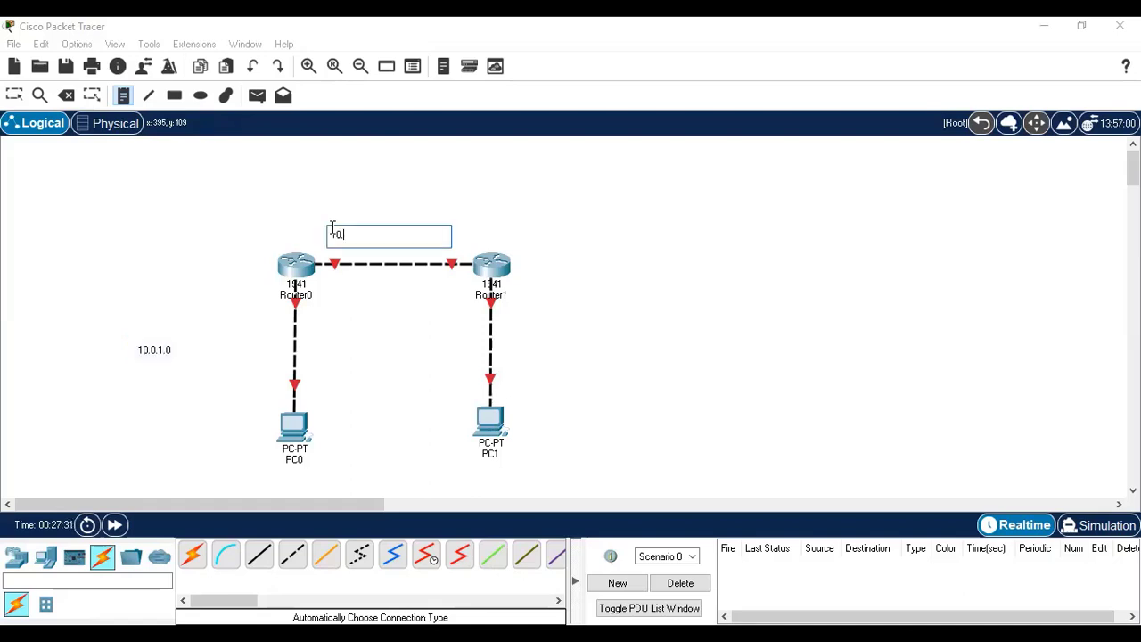
pyautogui.write('.0.2')
# Step: Add the note 10.0.3.0 beside the Router1–PC1 link and return to the selection tool
pyautogui.click(531, 348)
pyautogui.write('10.0.')
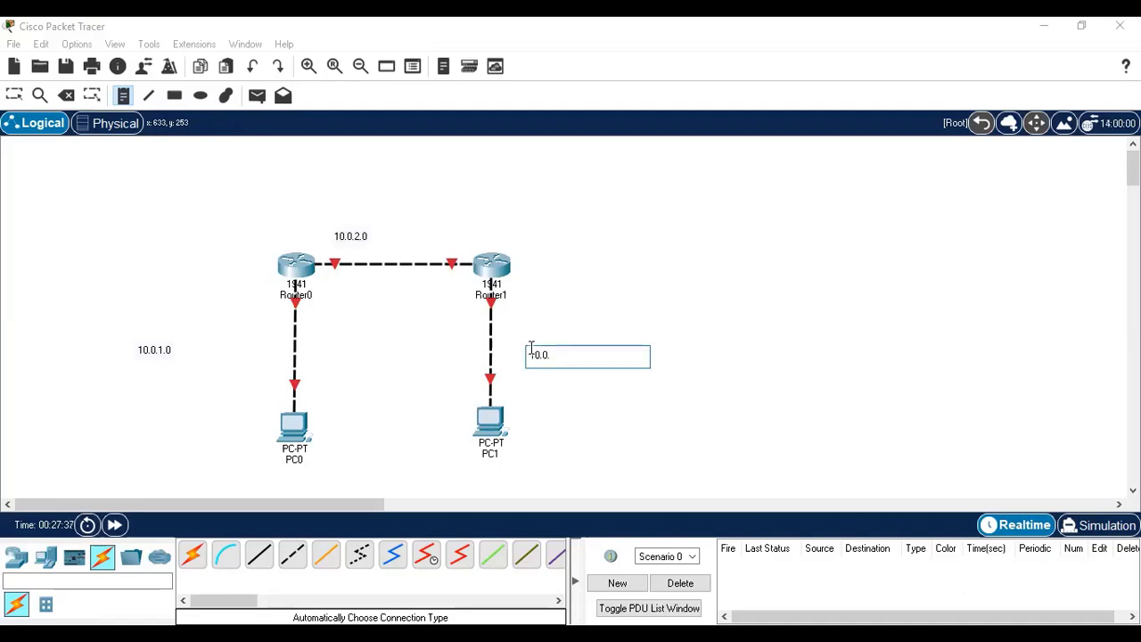
pyautogui.write('3.0')
pyautogui.click(168, 258)
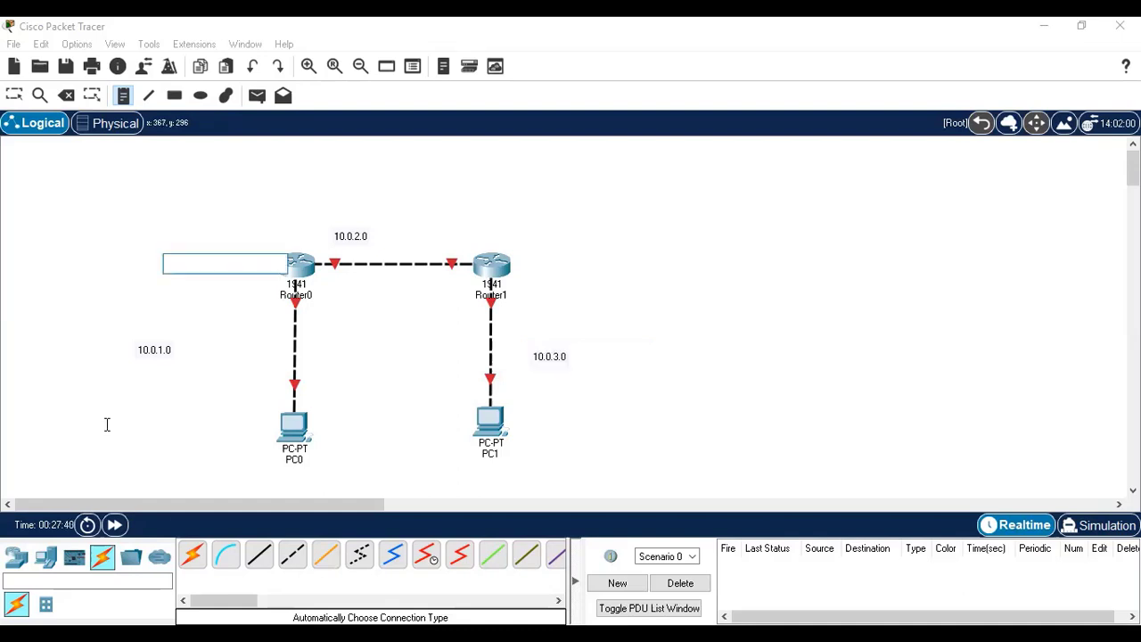
pyautogui.click(14, 93)
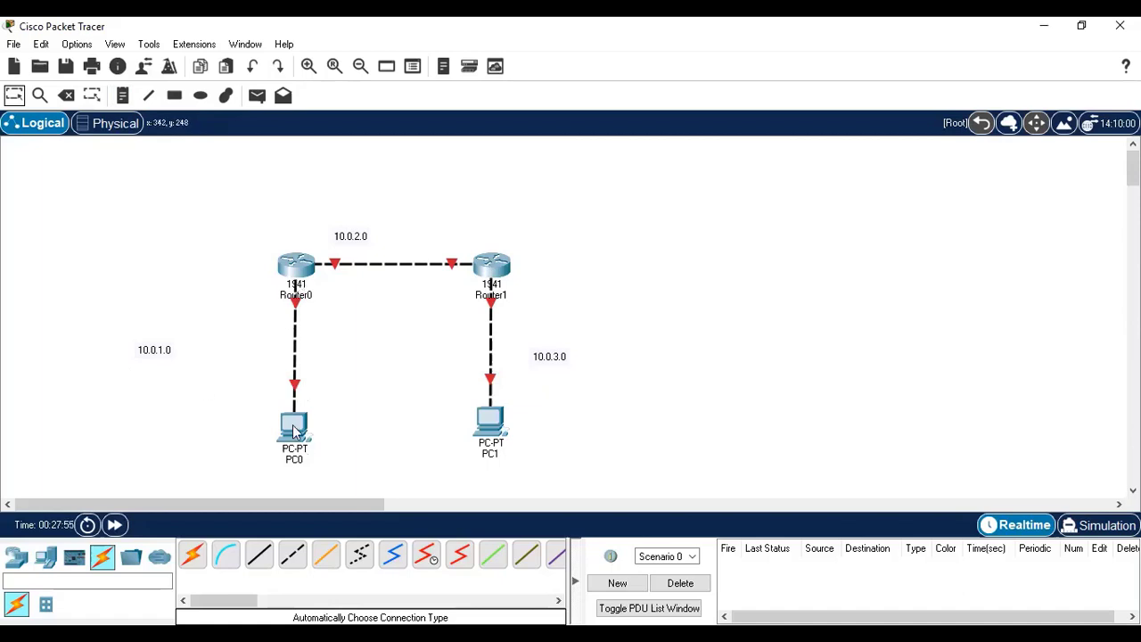
# Step: Open the IP configuration of PC0 and set its static IPv4 address to 10.0.1.1
pyautogui.moveTo(295, 435)
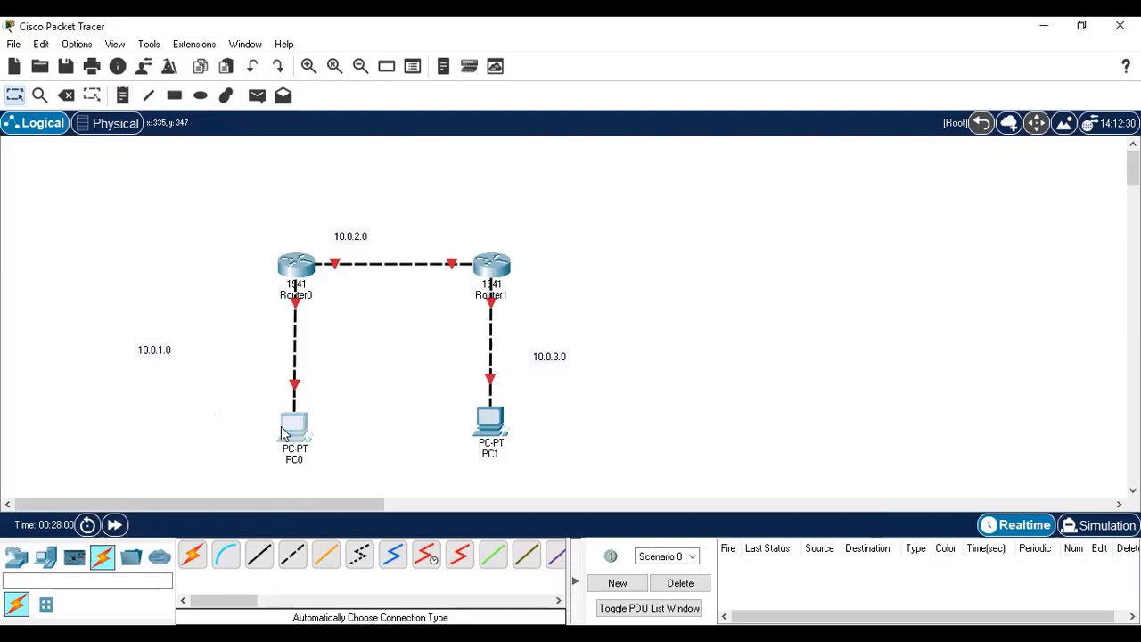
pyautogui.click(282, 433)
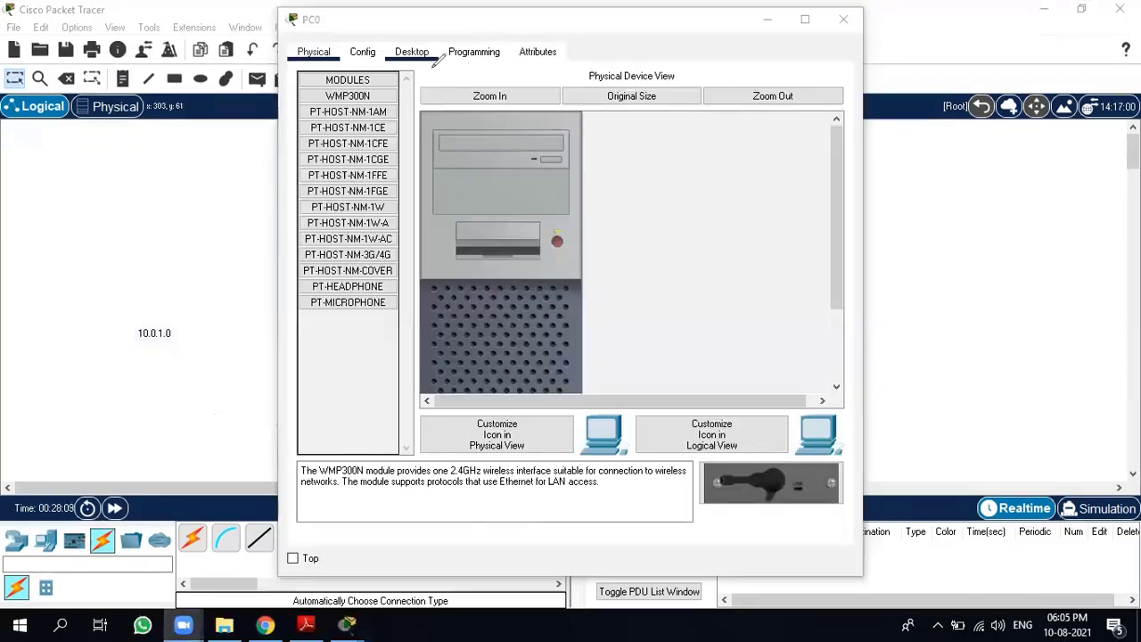
pyautogui.click(436, 59)
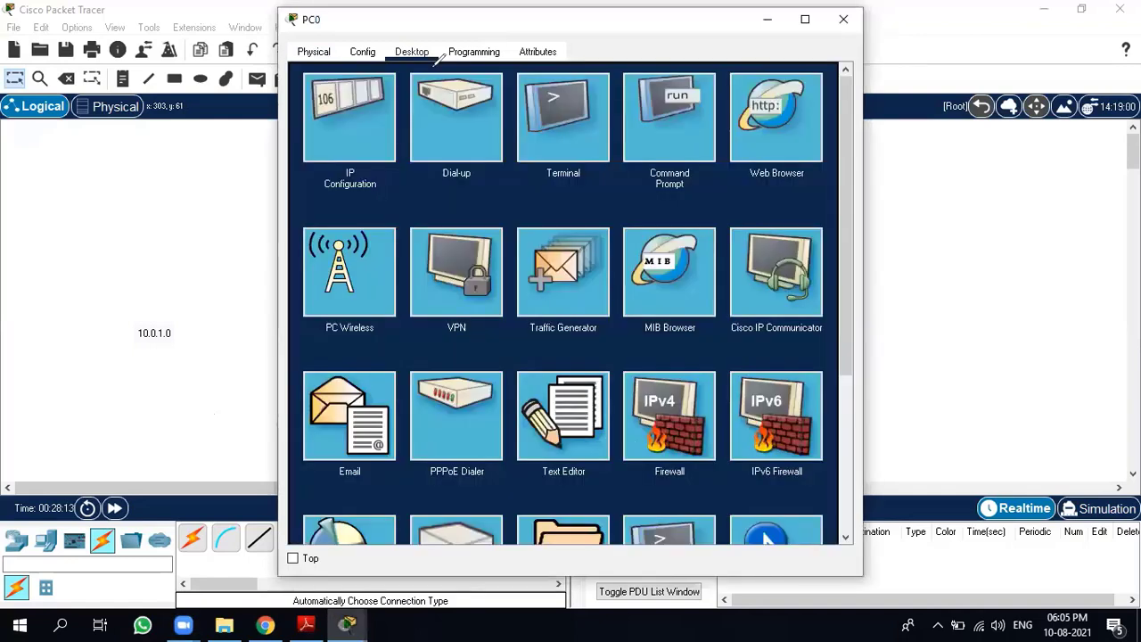
pyautogui.click(376, 139)
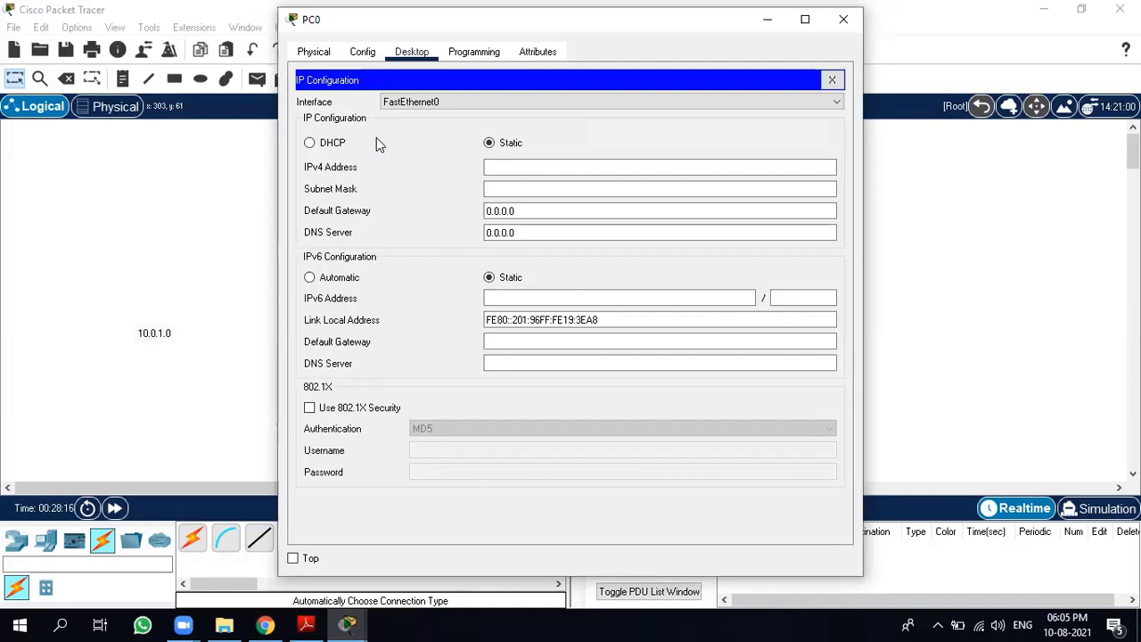
pyautogui.click(516, 167)
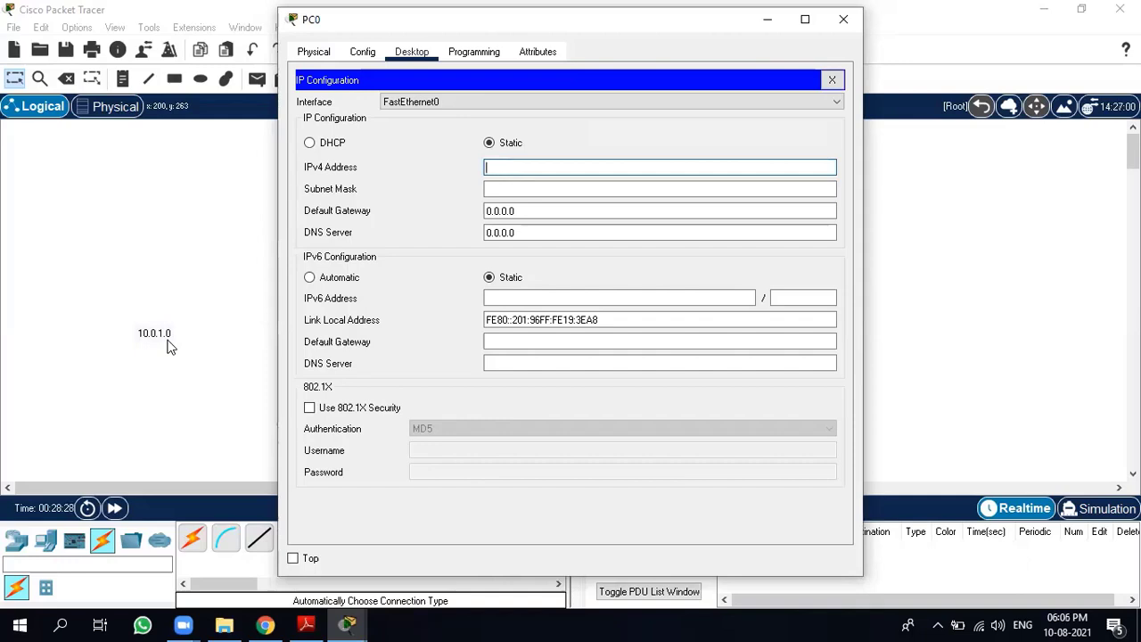
pyautogui.write('0.0.1')
pyautogui.write('.1')
# Step: Set PC0's subnet mask to 255.255.255.0
pyautogui.click(510, 190)
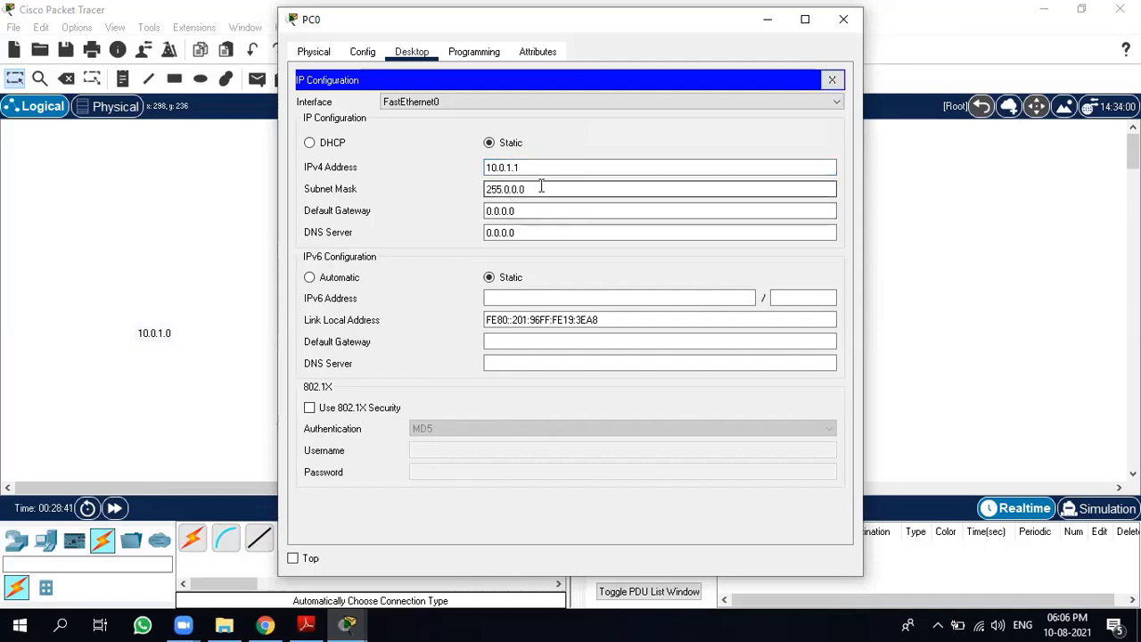
pyautogui.moveTo(541, 186); pyautogui.dragTo(376, 191)
pyautogui.write('.255.255')
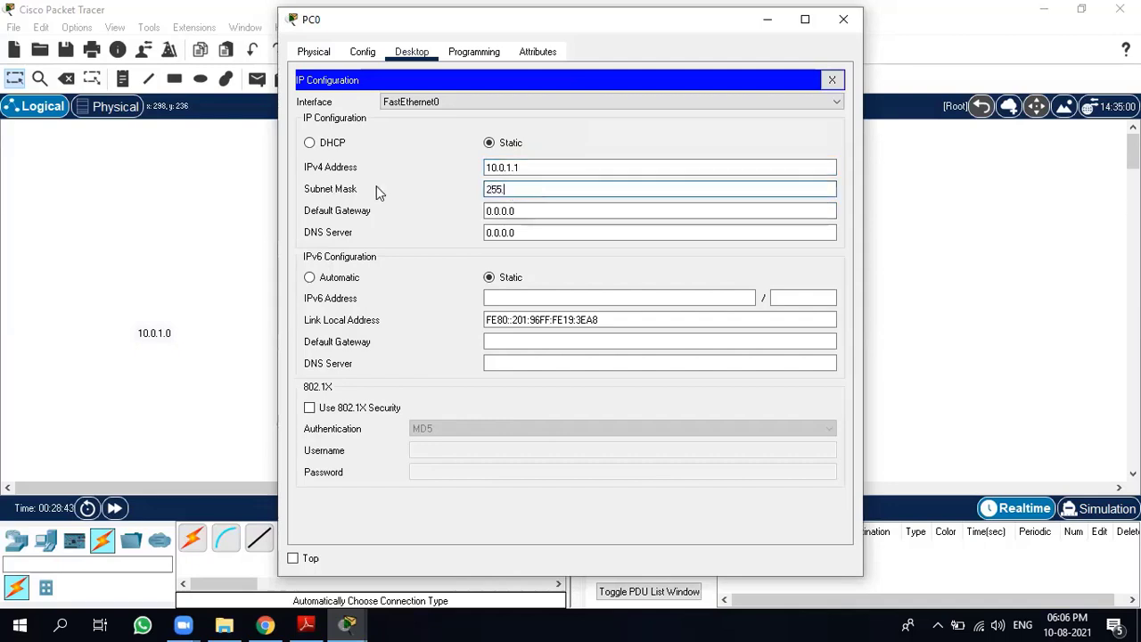
pyautogui.write('.0')
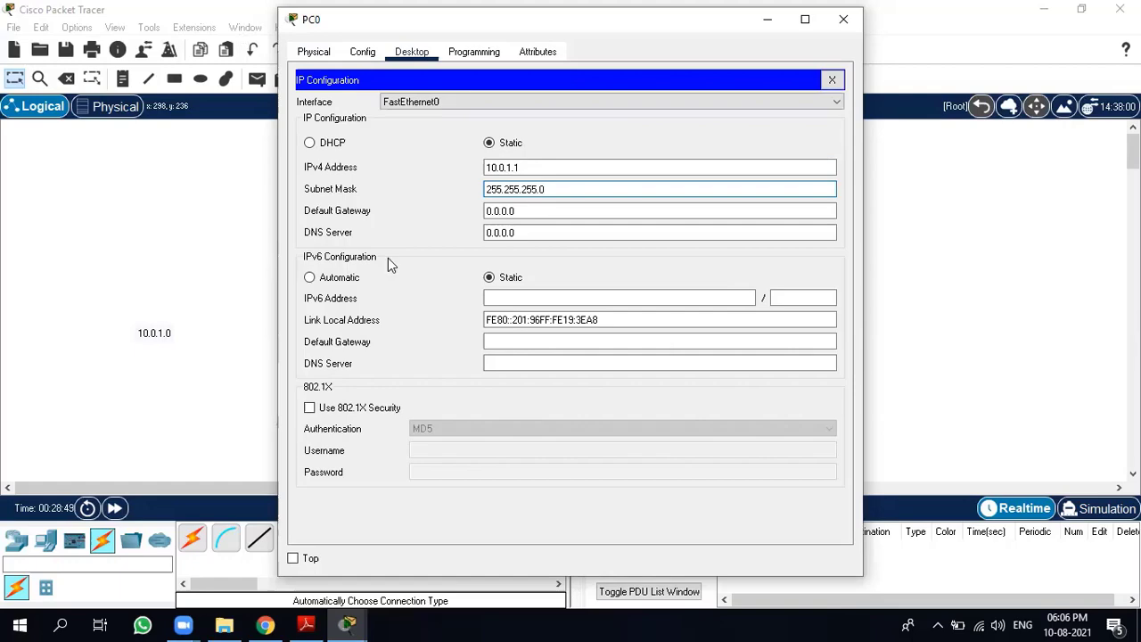
# Step: Move the PC0 configuration window aside to uncover the routers and PCs in the topology
pyautogui.doubleClick(476, 21)
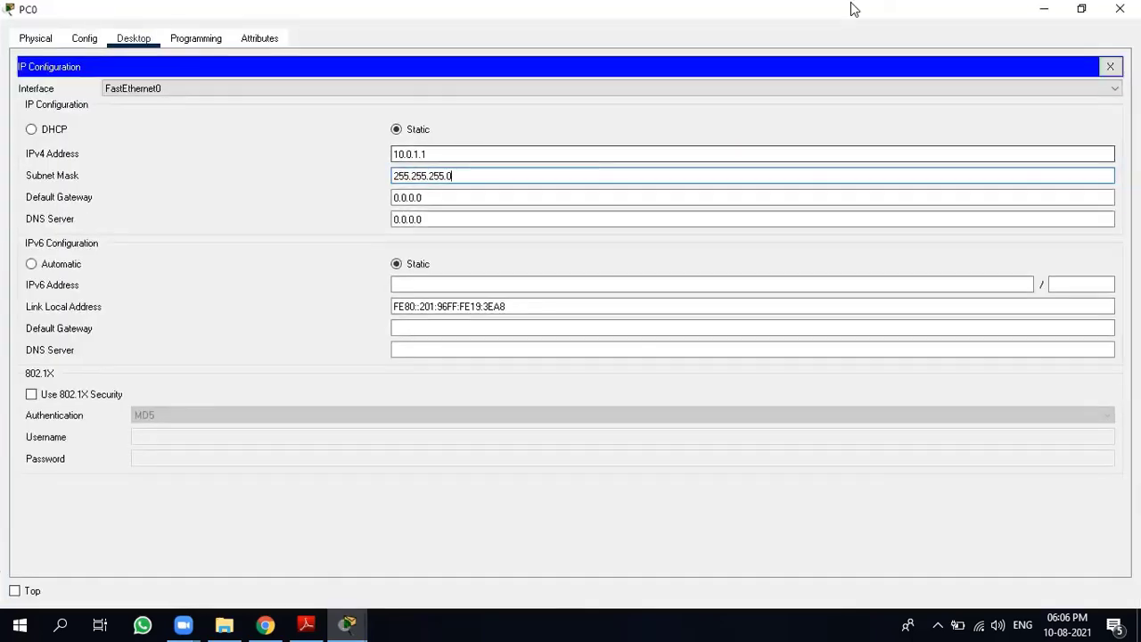
pyautogui.click(1081, 11)
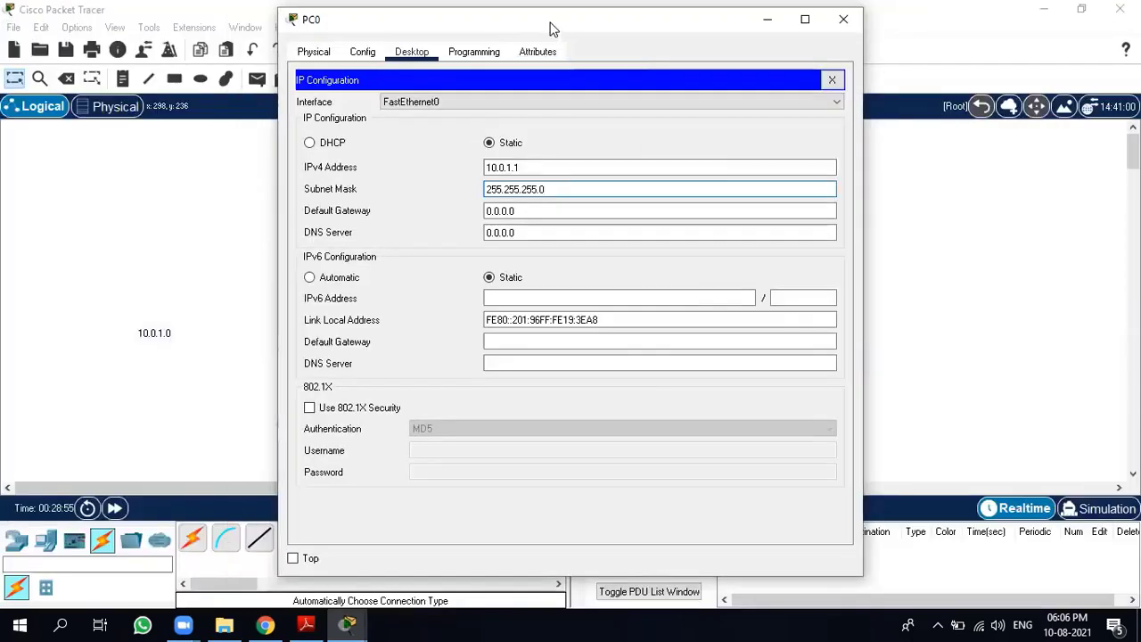
pyautogui.moveTo(550, 28); pyautogui.dragTo(811, 21)
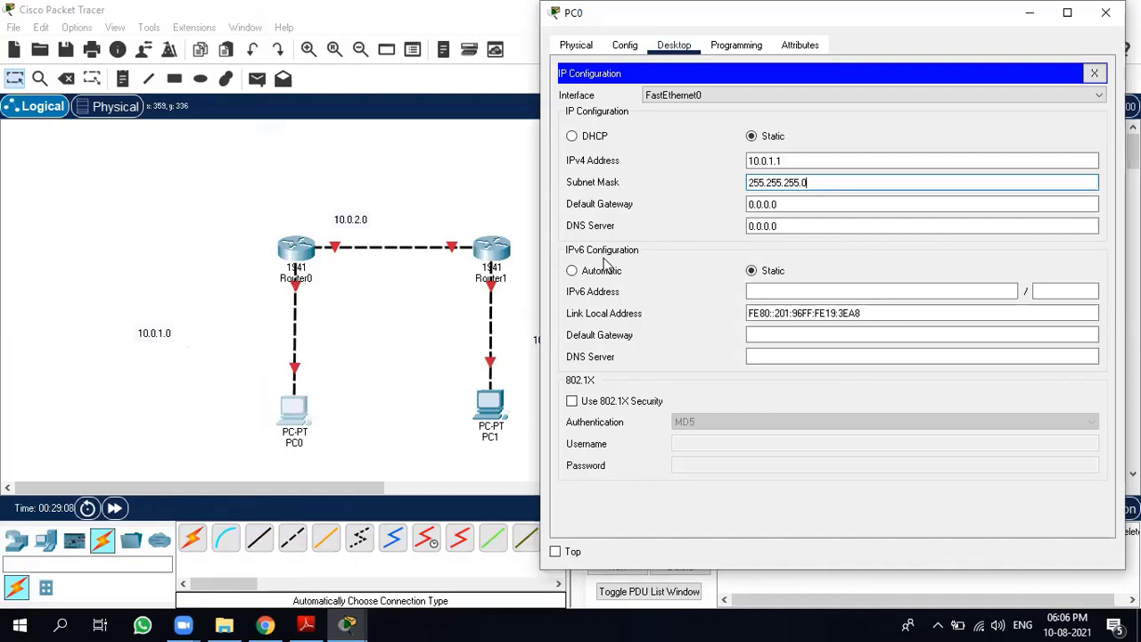
# Step: Replace PC0's default gateway with Router0's address in the 10.0.1.0 subnet and close the PC0 window
pyautogui.moveTo(795, 205); pyautogui.dragTo(715, 210)
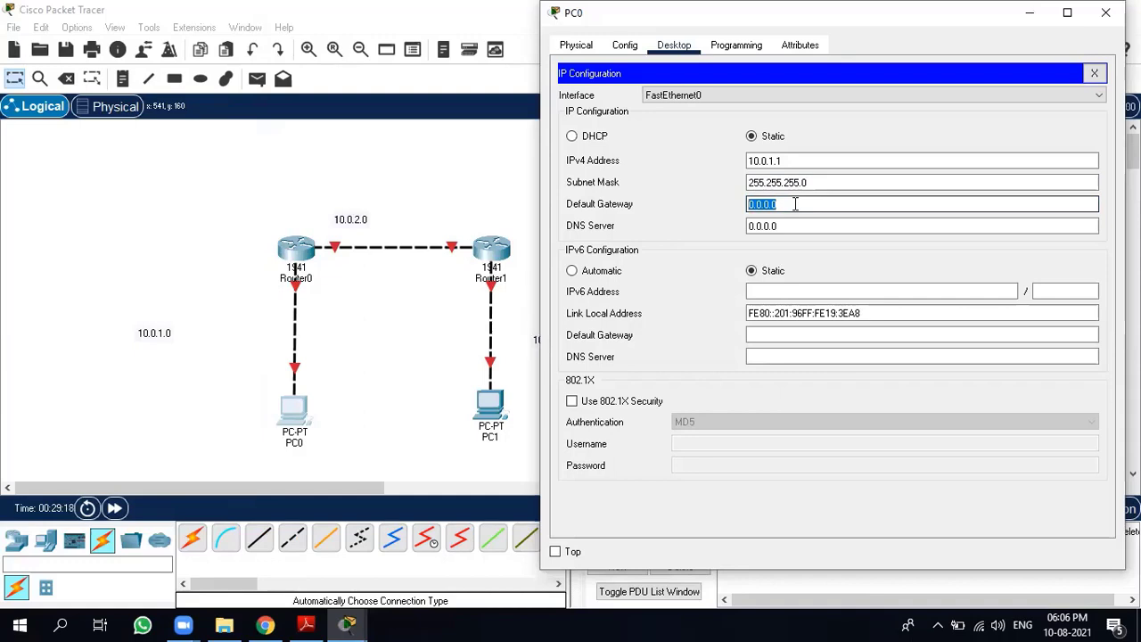
pyautogui.write('10.0.1')
pyautogui.click(1105, 11)
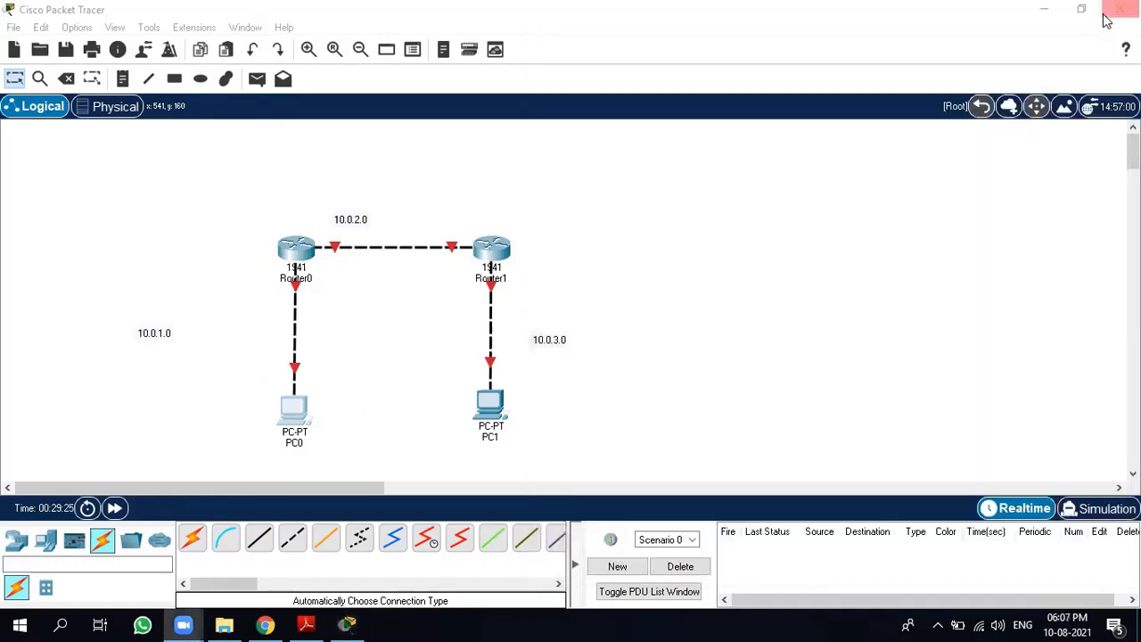
# Step: Check which Router0 port is used by the link to PC0
pyautogui.click(297, 264)
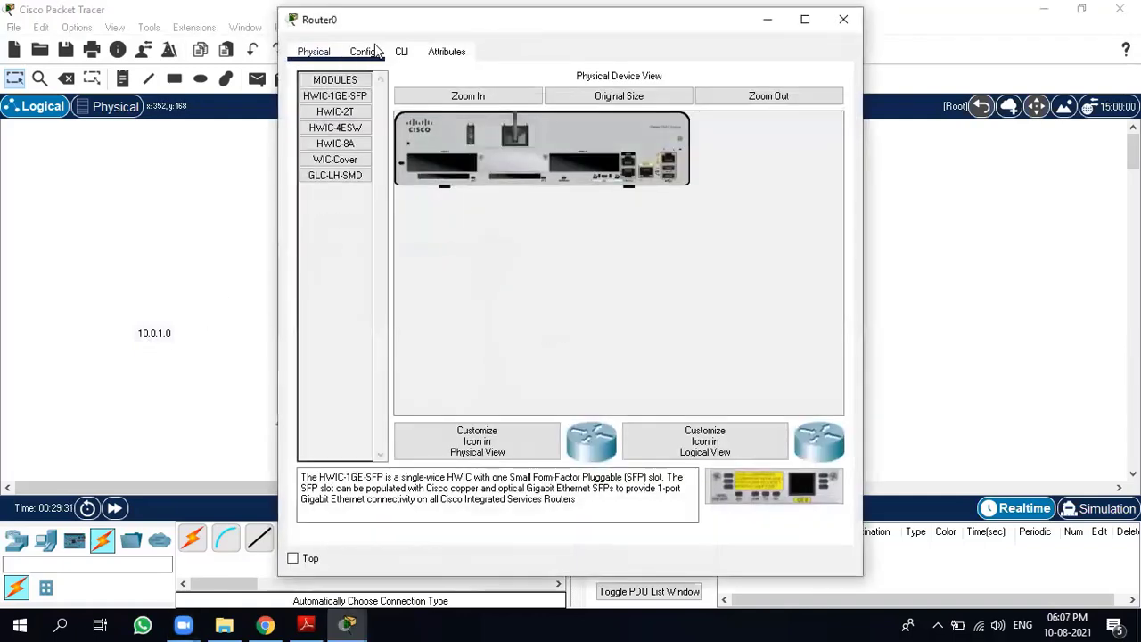
pyautogui.click(363, 53)
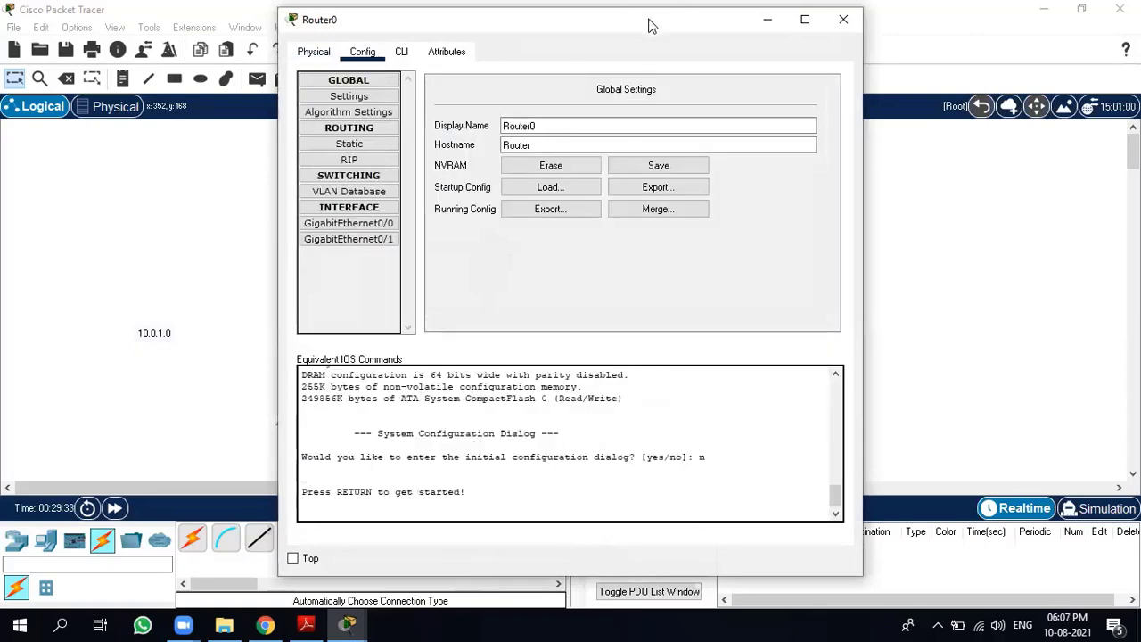
pyautogui.moveTo(662, 25); pyautogui.dragTo(832, 18)
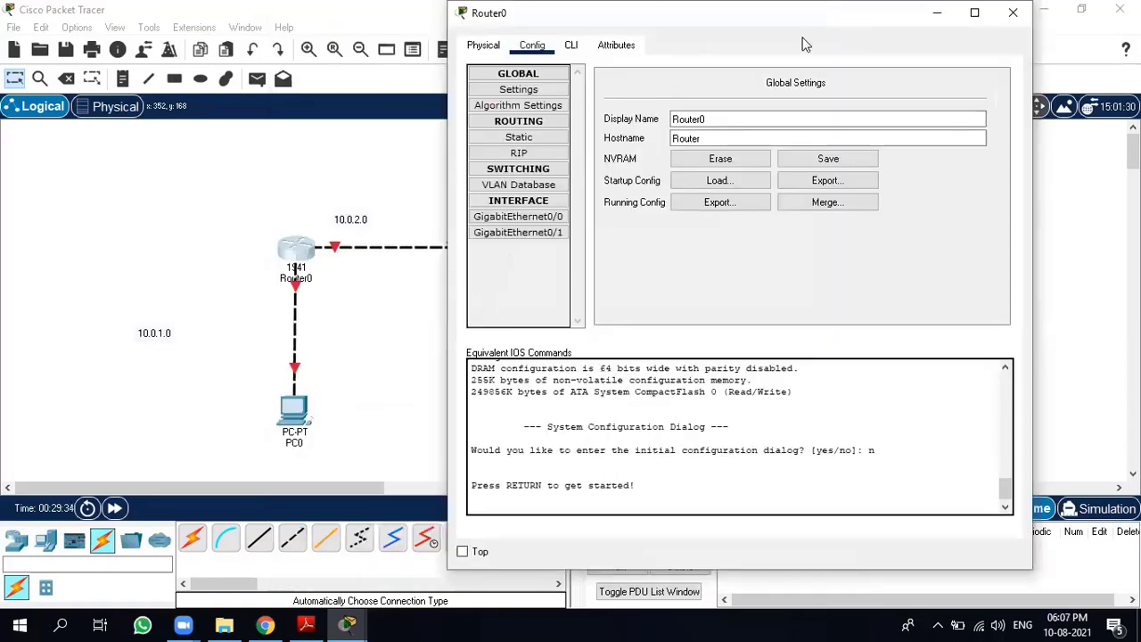
pyautogui.click(1013, 12)
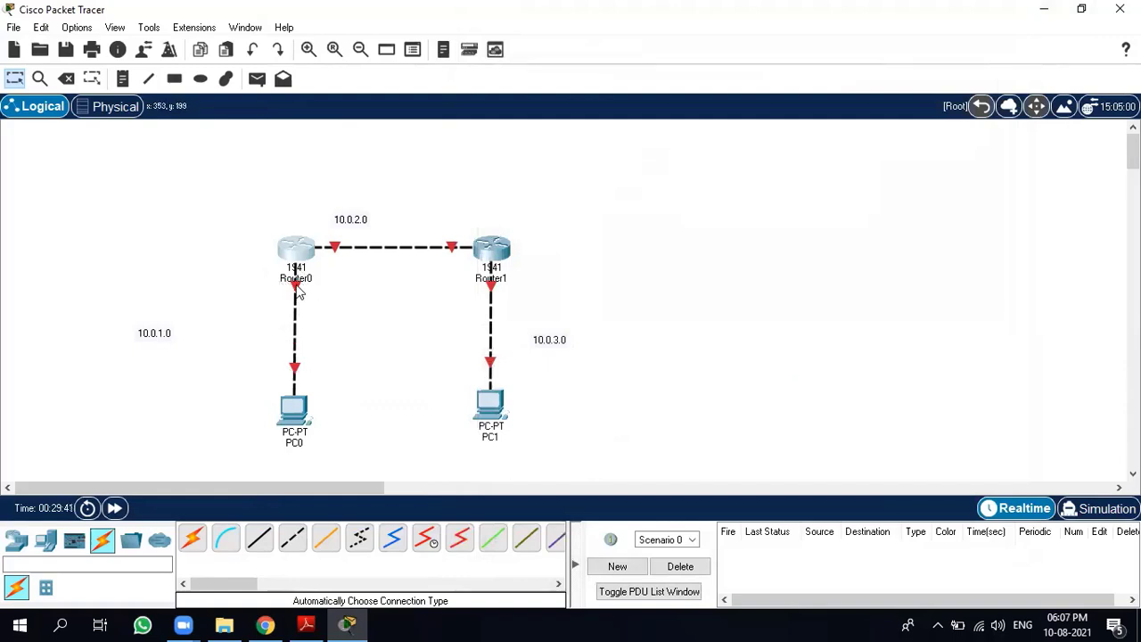
pyautogui.moveTo(298, 292)
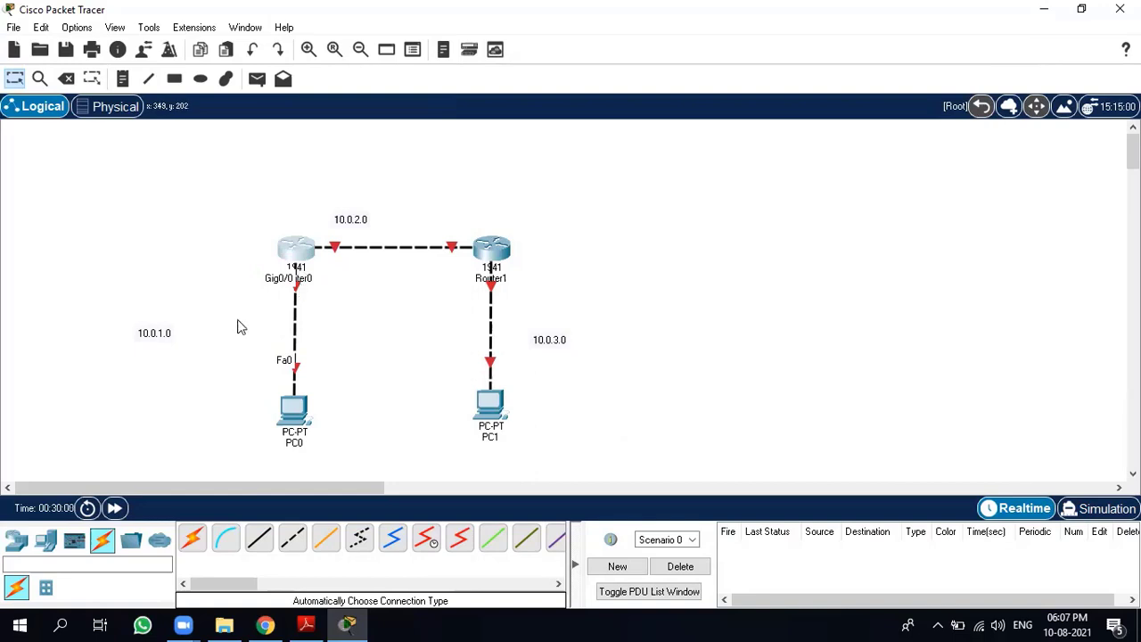
# Step: Open the GigabitEthernet0/0 settings of Router0 and set the IPv4 address to 10.0.1.2
pyautogui.click(289, 258)
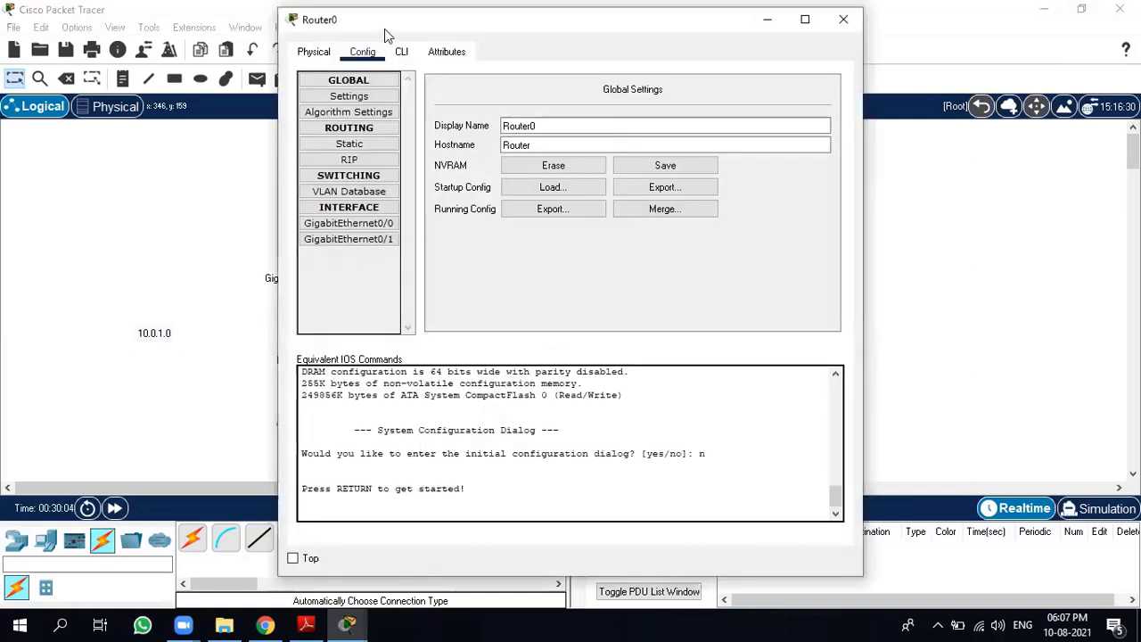
pyautogui.click(375, 229)
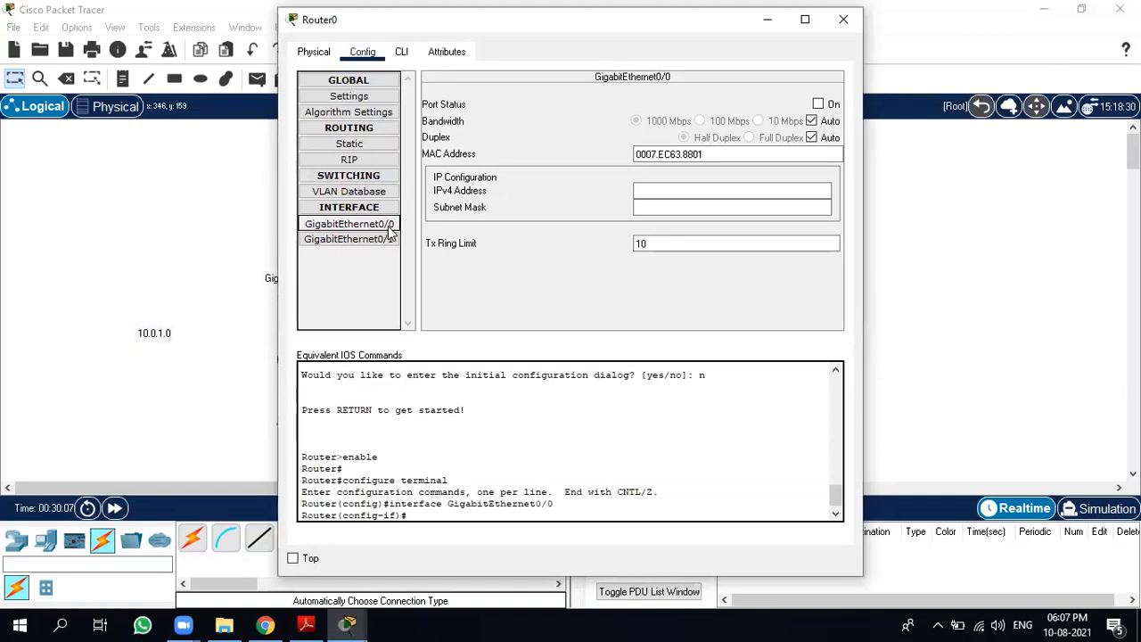
pyautogui.click(654, 189)
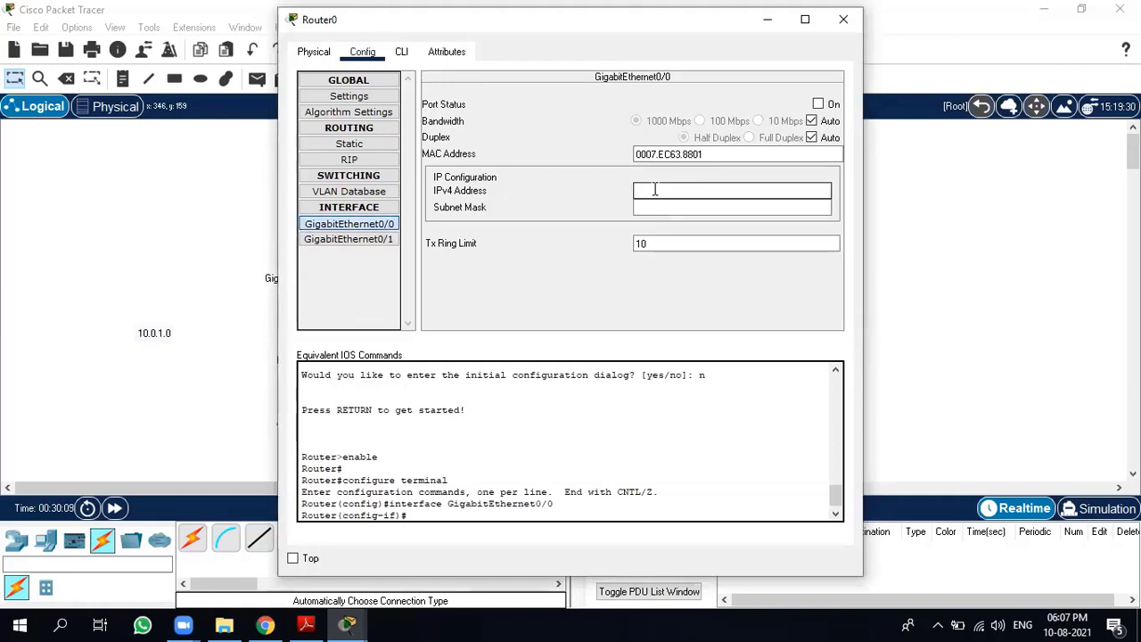
pyautogui.write('10')
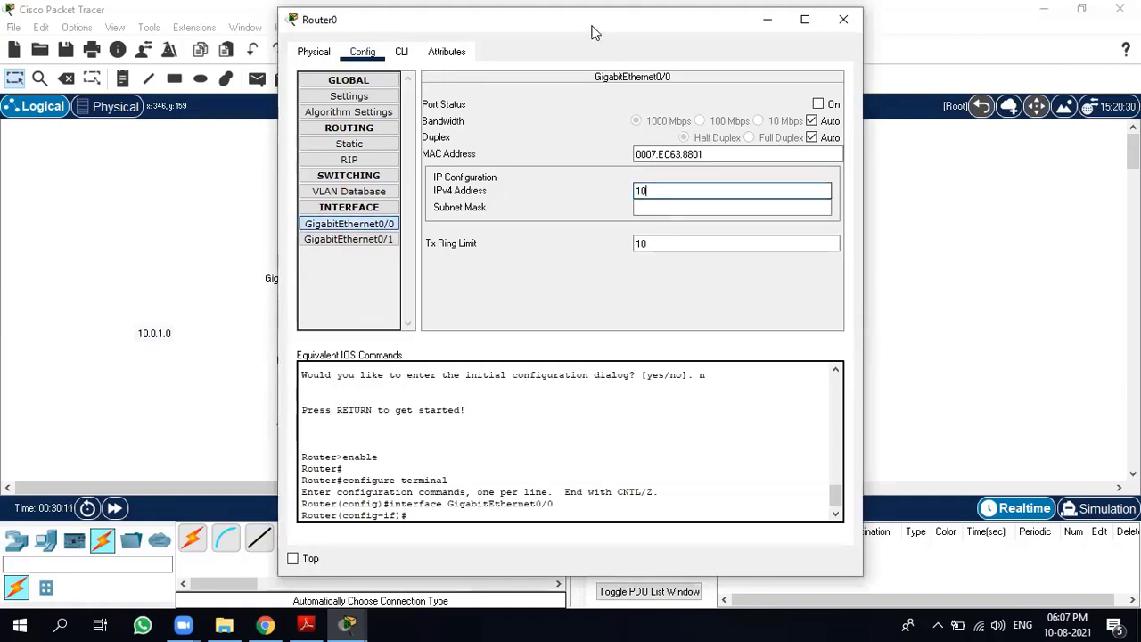
pyautogui.moveTo(594, 29); pyautogui.dragTo(675, 32)
pyautogui.write('0')
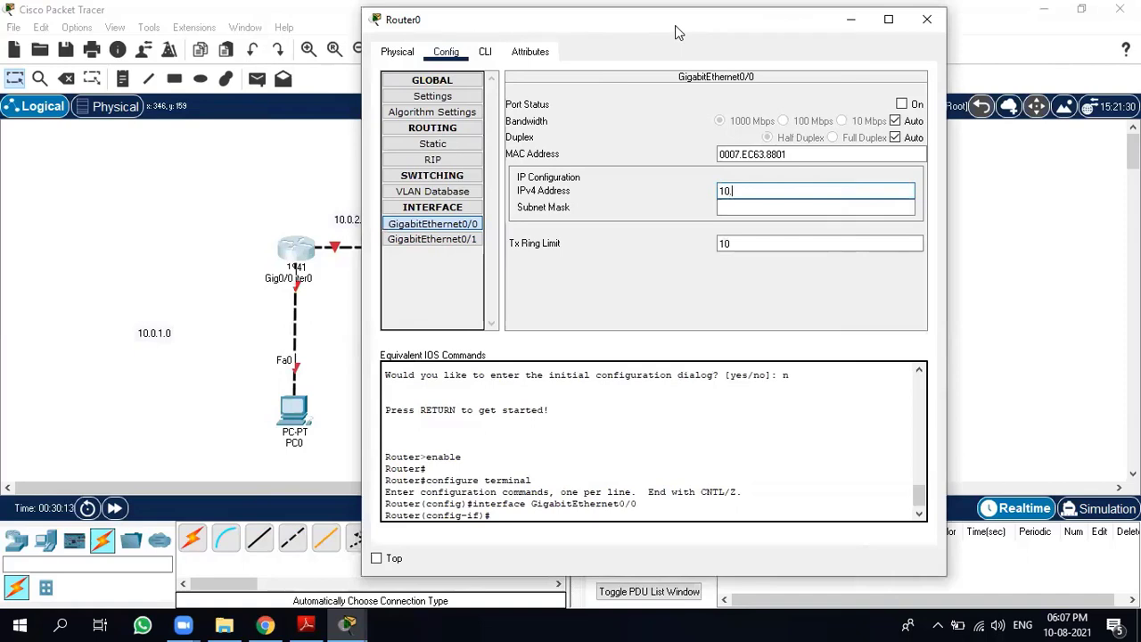
pyautogui.write('.0.1.2')
# Step: Set the subnet mask of Router0's GigabitEthernet0/0 to 255.255.255.0, turn the port on and close the router window
pyautogui.click(764, 207)
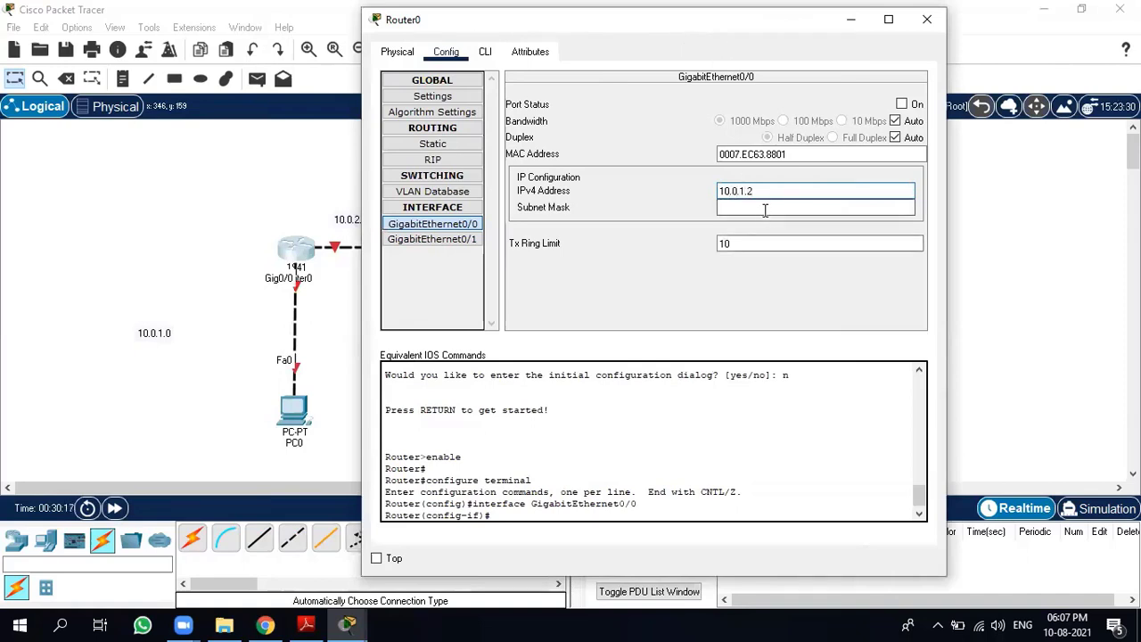
pyautogui.moveTo(765, 209); pyautogui.dragTo(738, 211)
pyautogui.write('255.255.0')
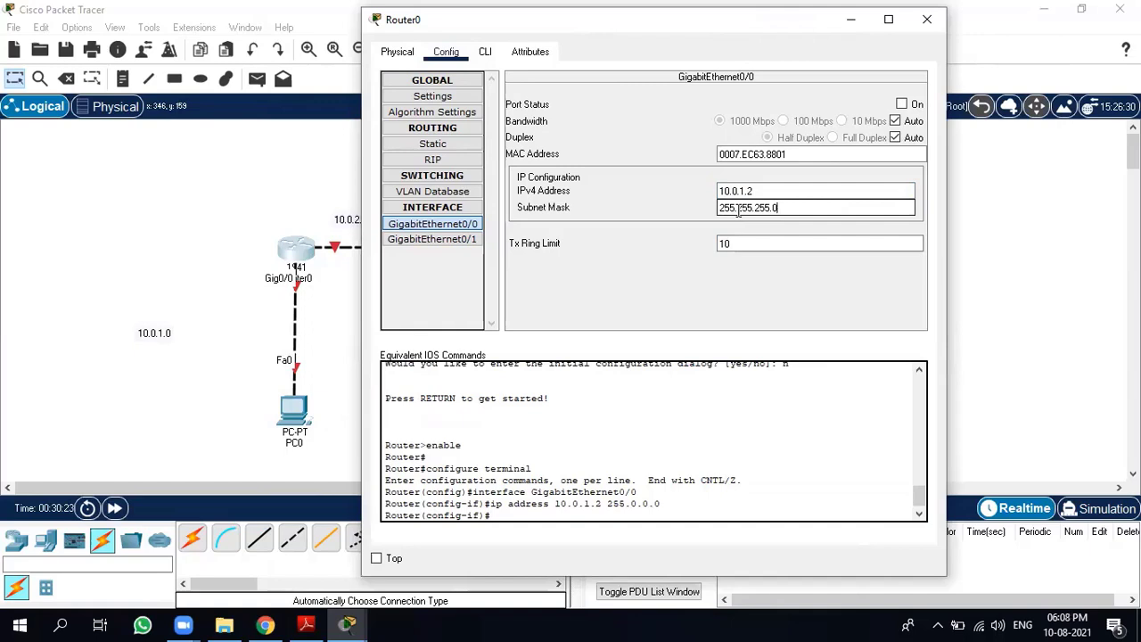
pyautogui.click(902, 105)
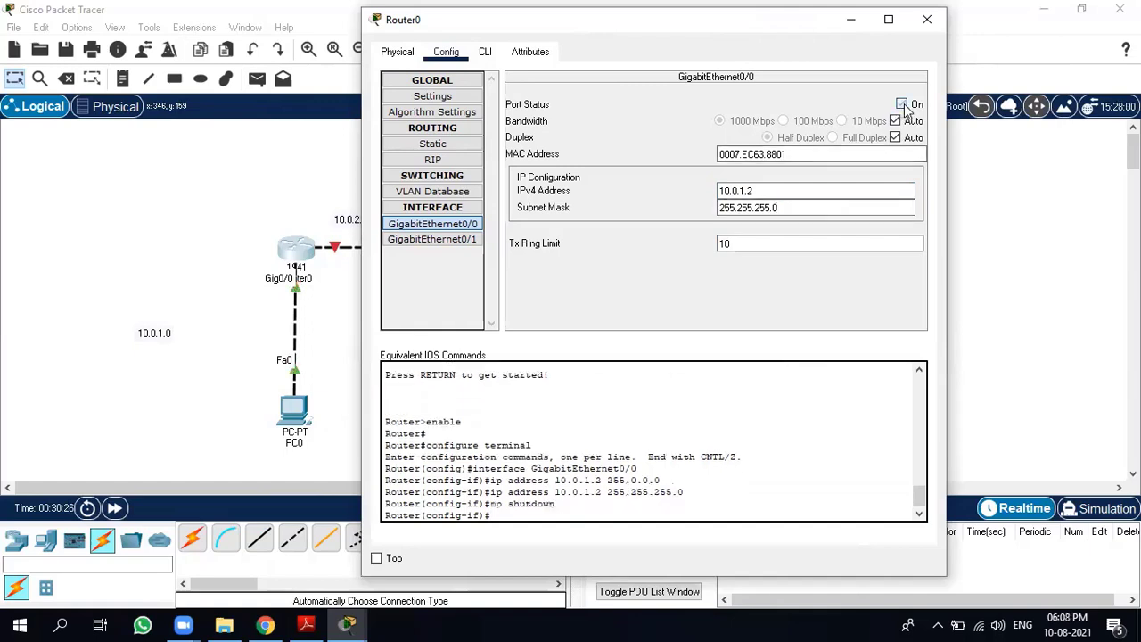
pyautogui.click(926, 20)
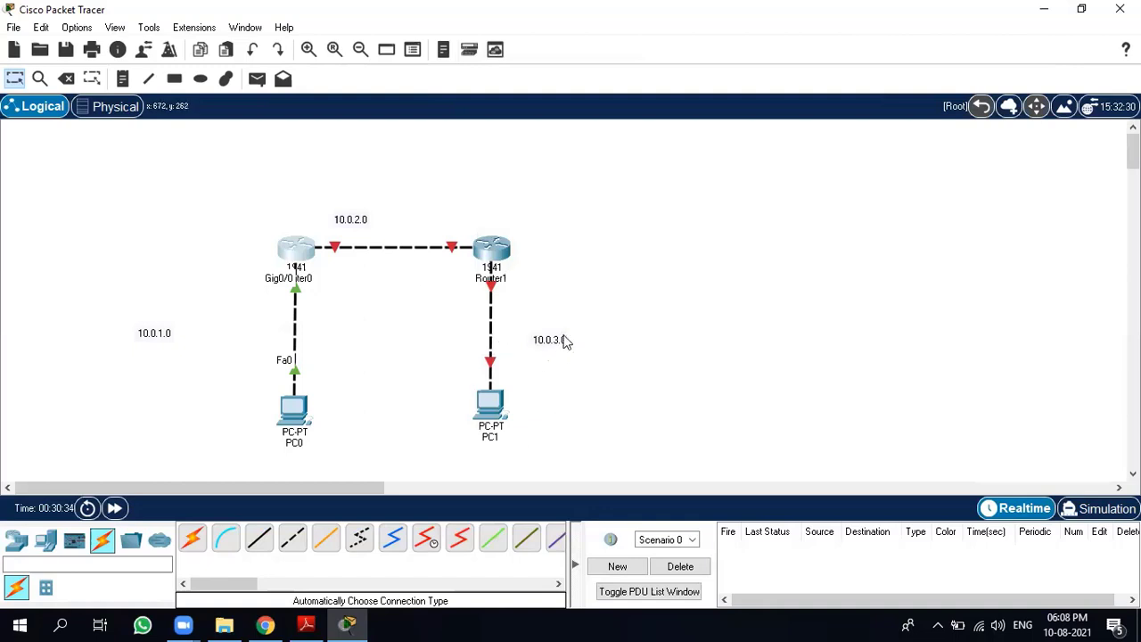
# Step: Open the IP configuration of PC1 and set its static IPv4 address to 10.0.3.1
pyautogui.click(489, 416)
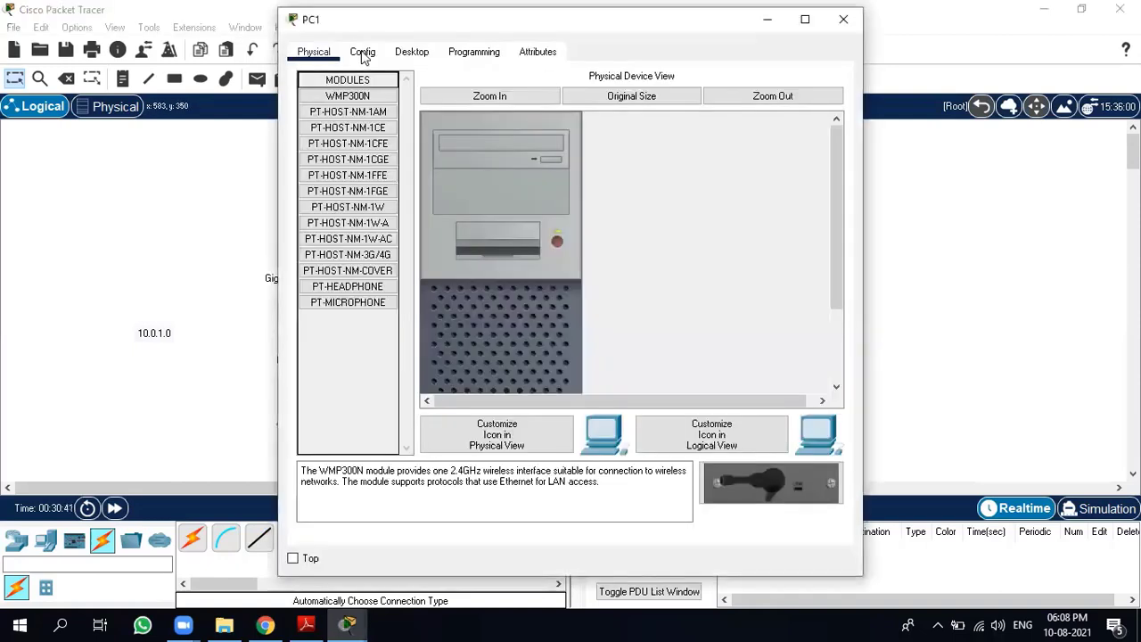
pyautogui.click(411, 52)
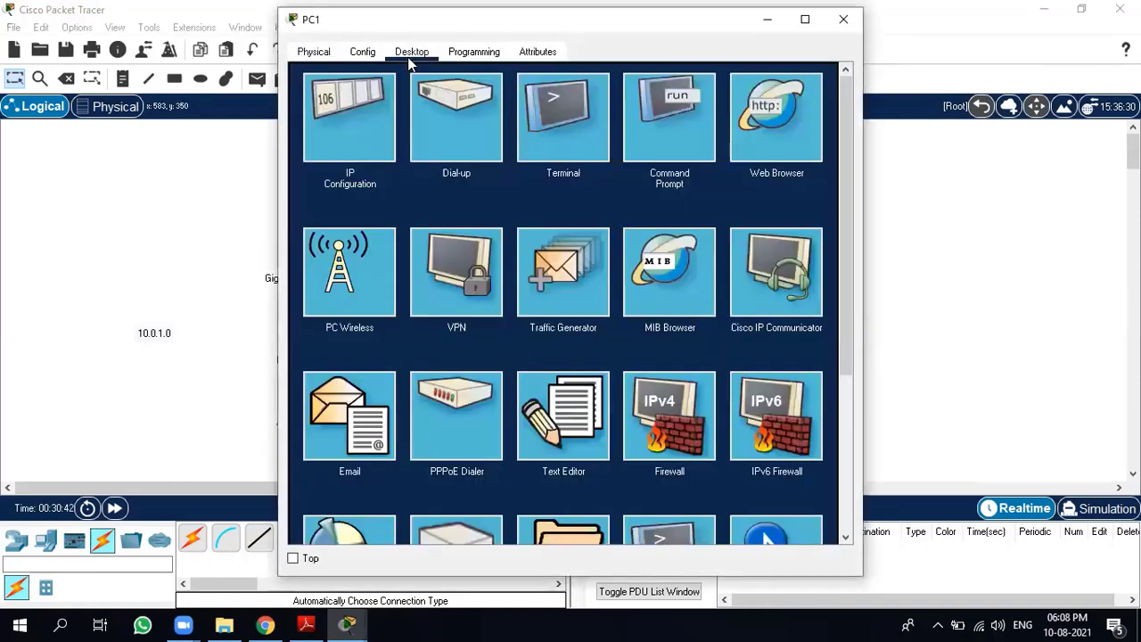
pyautogui.click(361, 115)
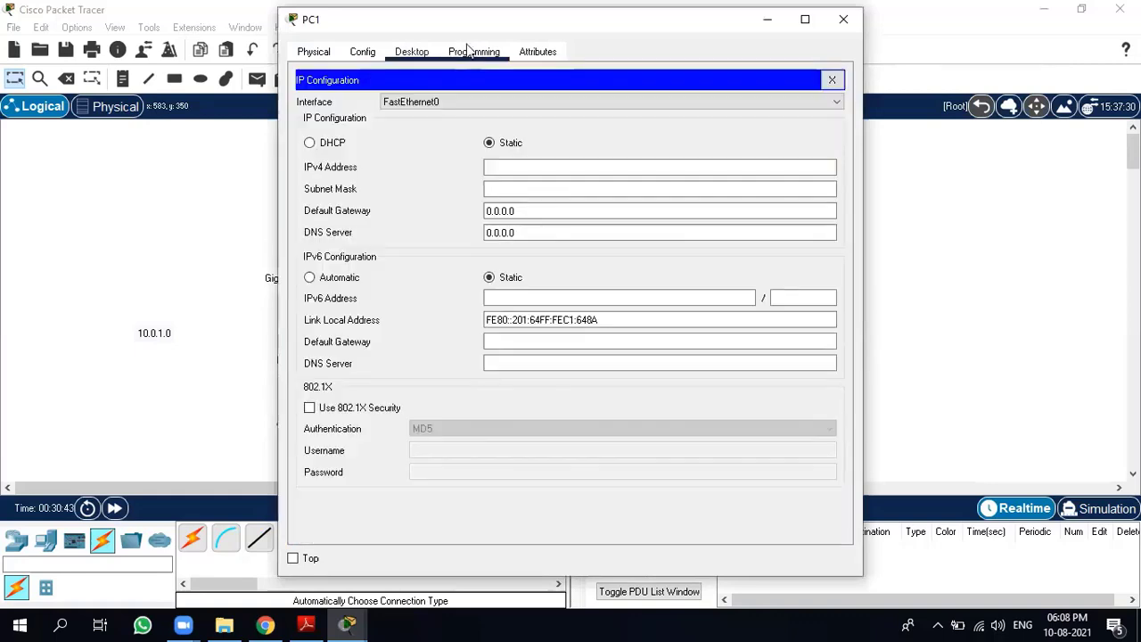
pyautogui.click(804, 19)
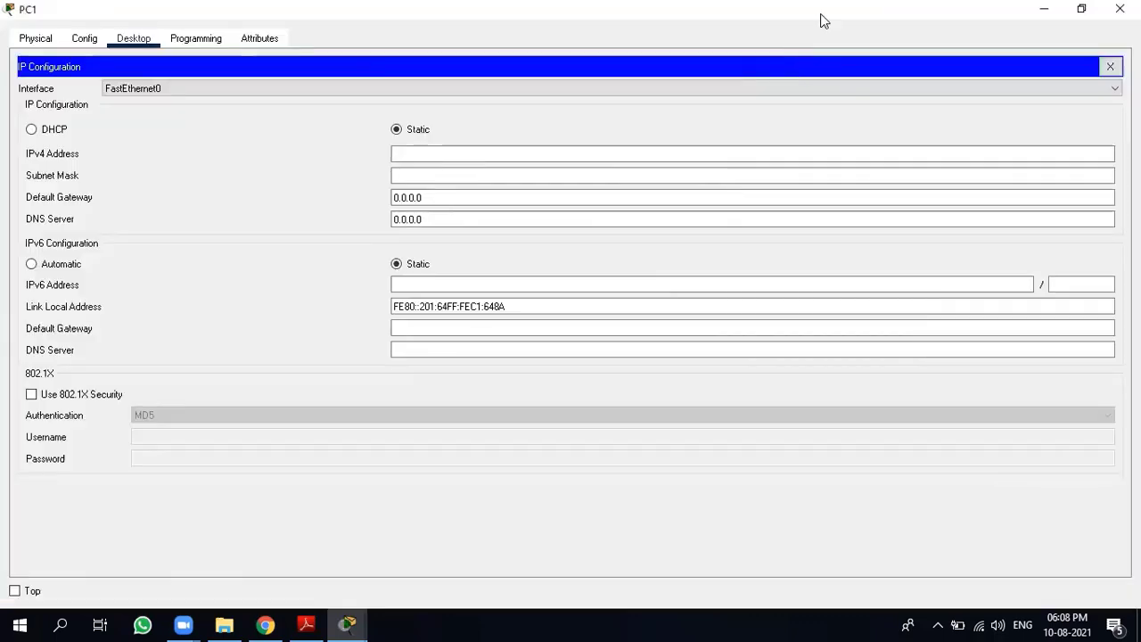
pyautogui.click(1080, 8)
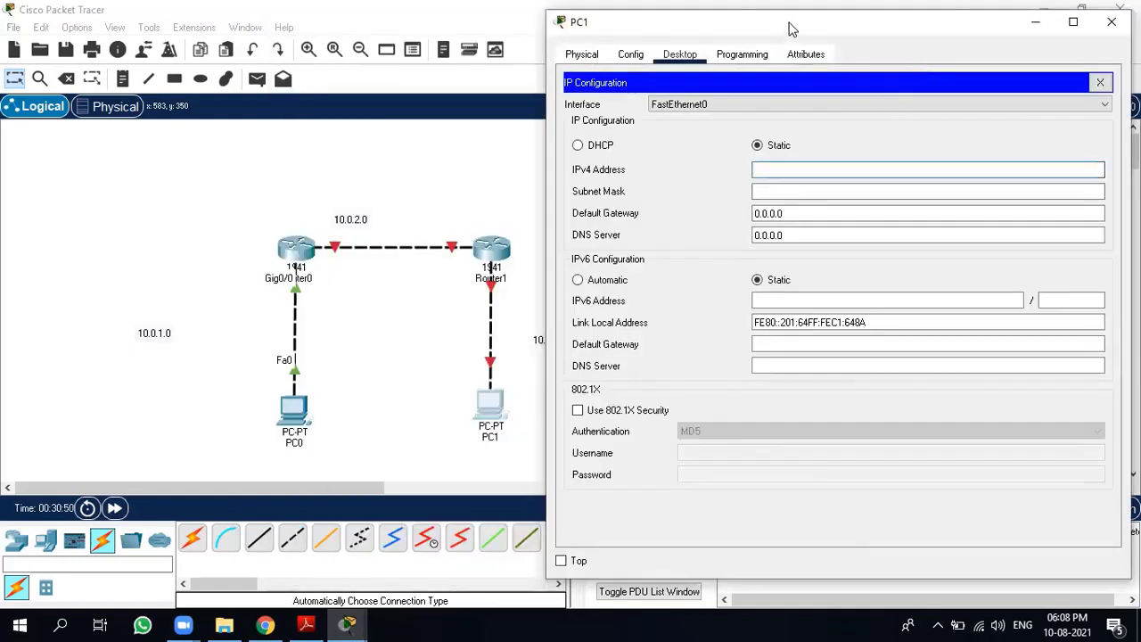
pyautogui.moveTo(788, 29); pyautogui.dragTo(840, 25)
pyautogui.write('10.')
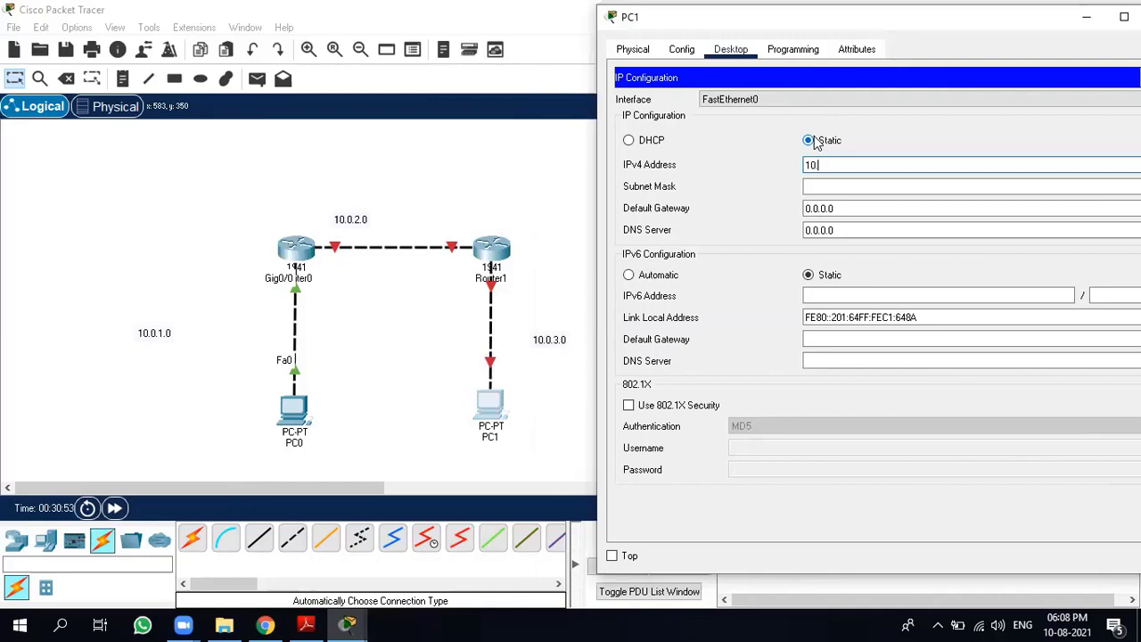
pyautogui.write('0.3.1')
# Step: Set PC1's subnet mask to 255.255.255.0
pyautogui.click(836, 186)
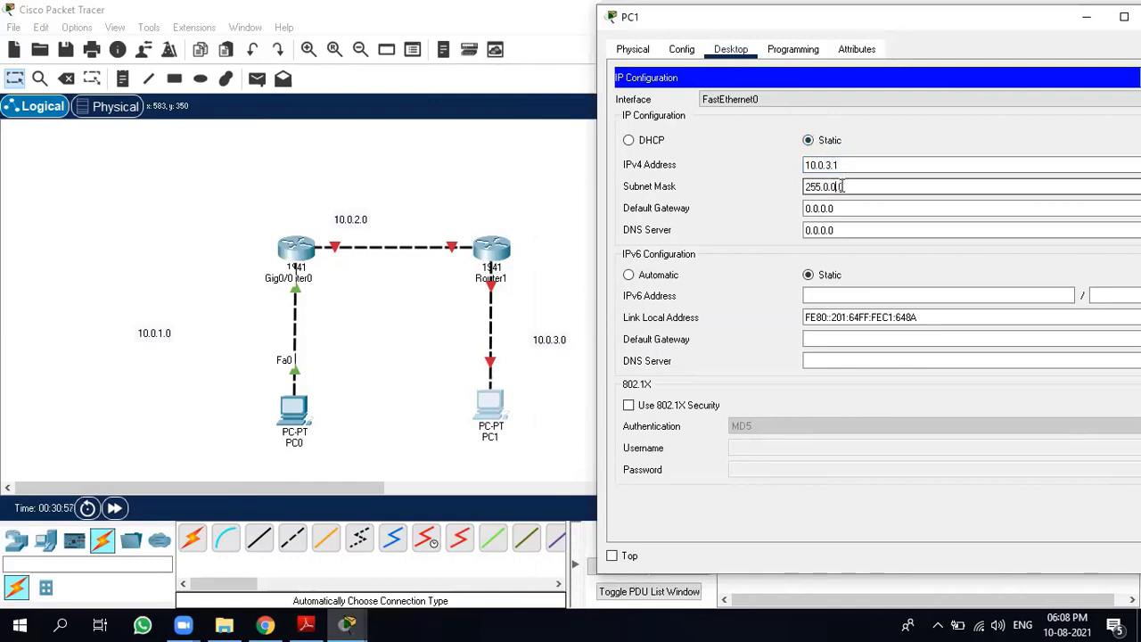
pyautogui.moveTo(844, 186); pyautogui.dragTo(784, 187)
pyautogui.write('25')
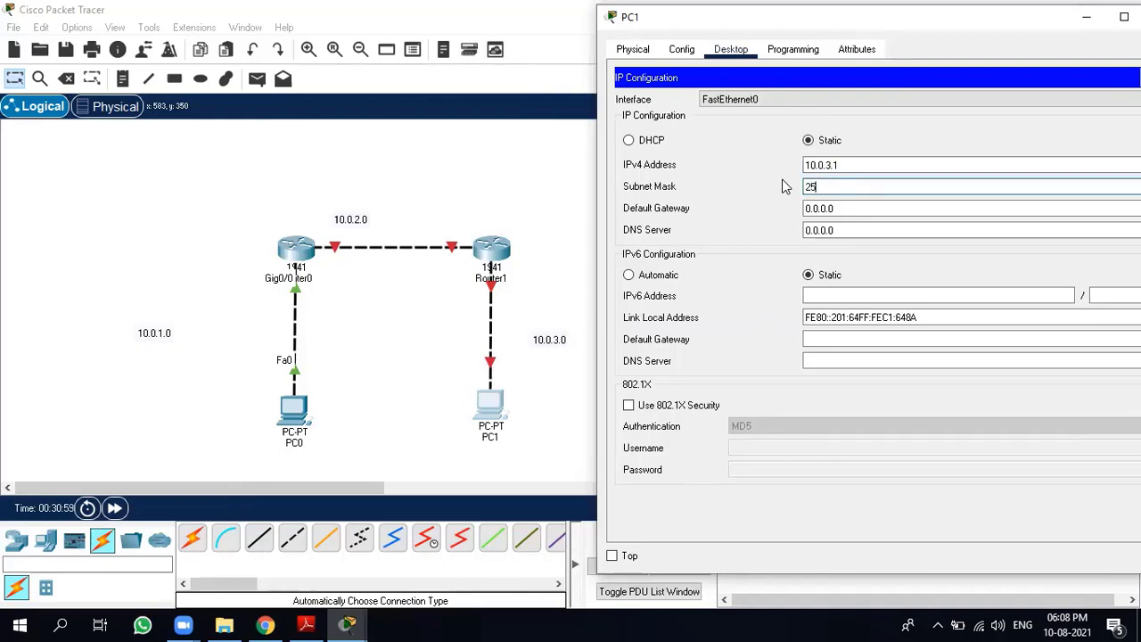
pyautogui.write('5.255.255.0')
# Step: Set PC1's default gateway to 10.0.3.2 and close the PC1 window
pyautogui.moveTo(872, 206); pyautogui.dragTo(779, 214)
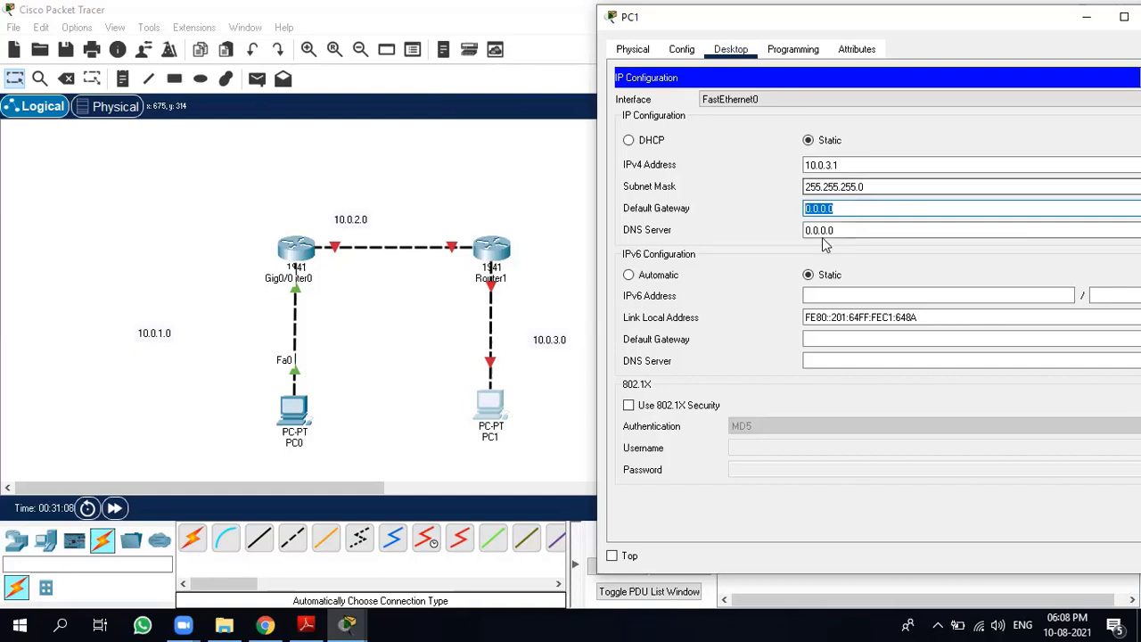
pyautogui.write('10.')
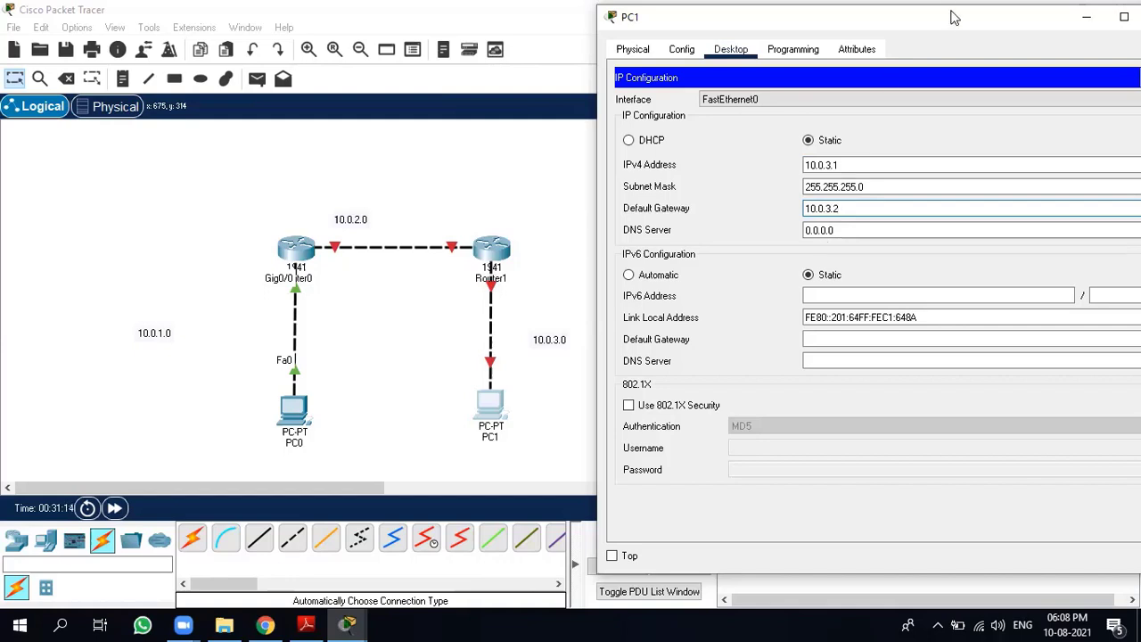
pyautogui.moveTo(942, 17); pyautogui.dragTo(782, 31)
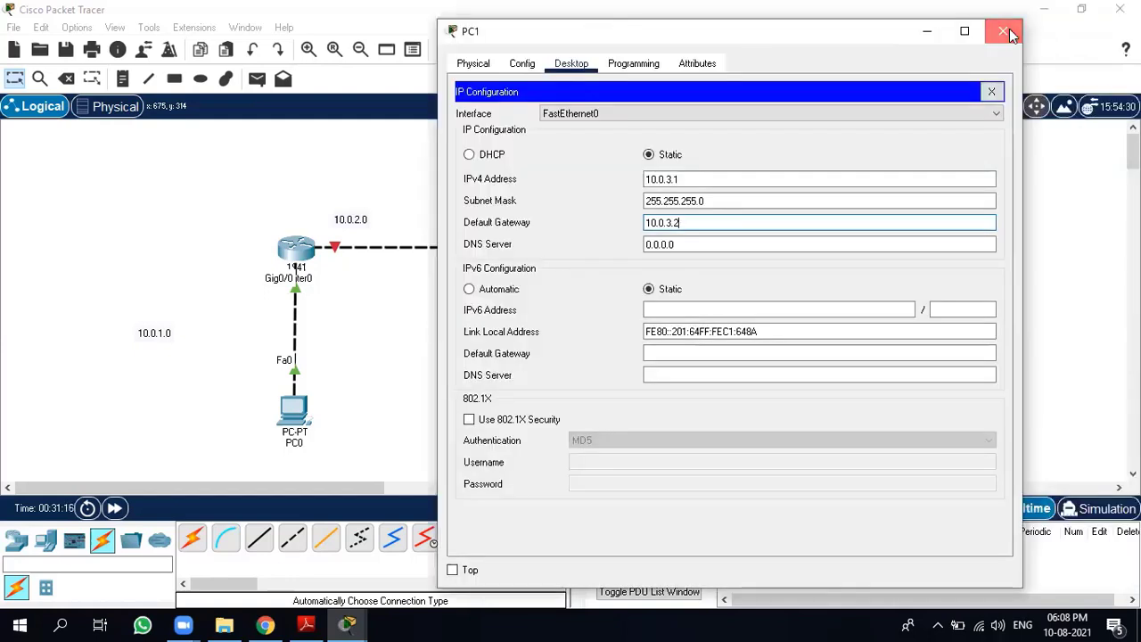
pyautogui.click(1003, 31)
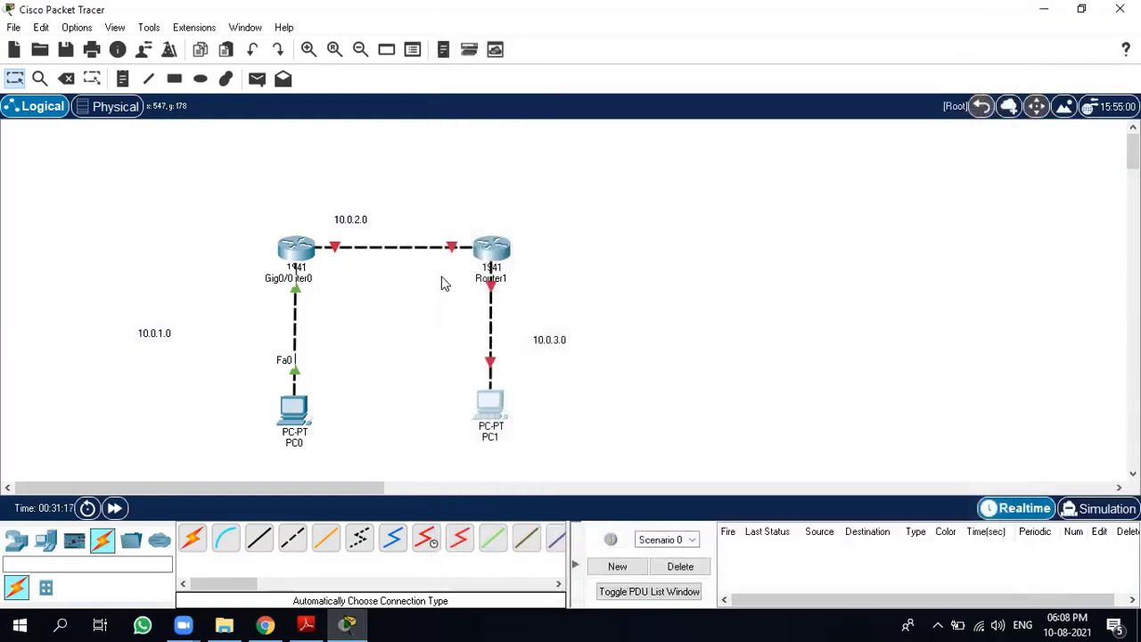
# Step: Check which Router1 port is used by the link to PC1
pyautogui.click(491, 256)
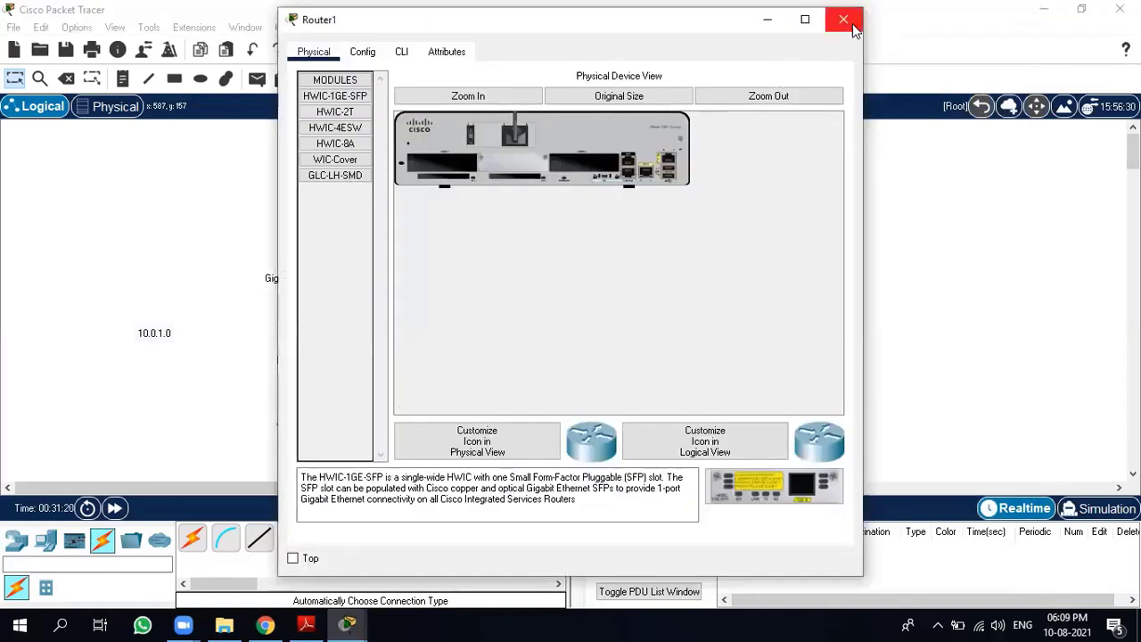
pyautogui.click(843, 19)
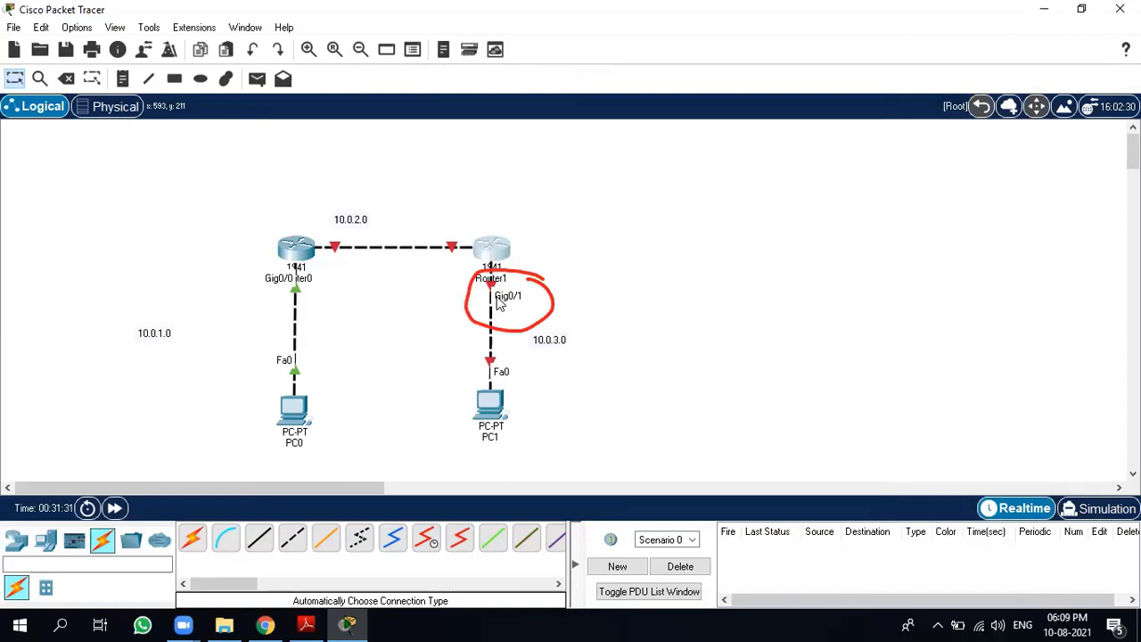
# Step: Open the GigabitEthernet0/1 settings of Router1 and set the IPv4 address to 10.0.3.2
pyautogui.click(502, 249)
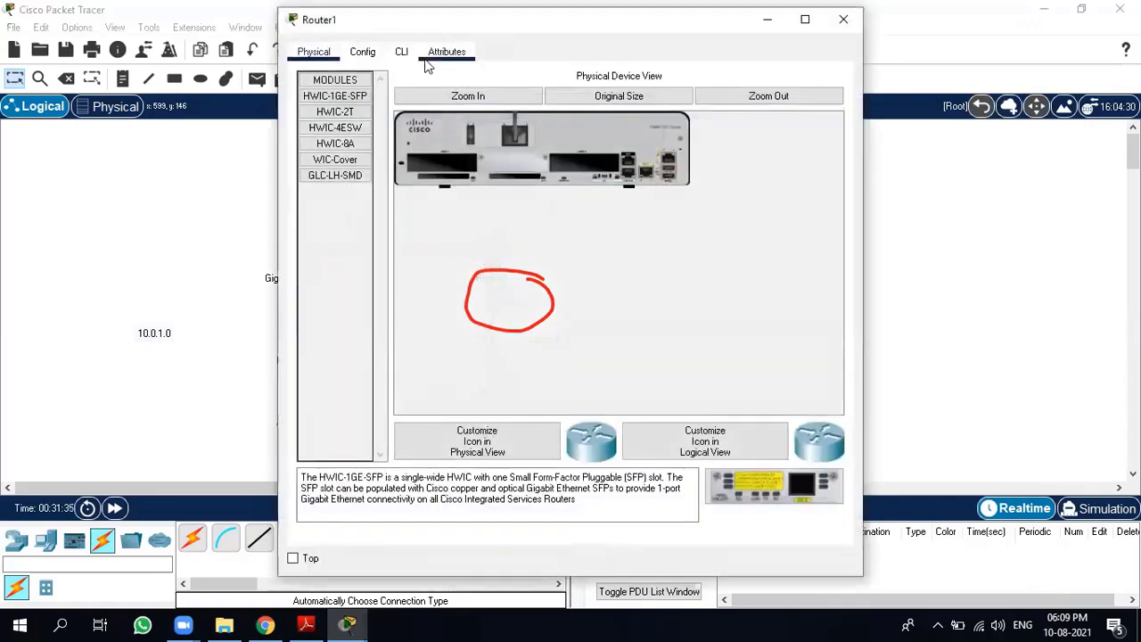
pyautogui.click(363, 53)
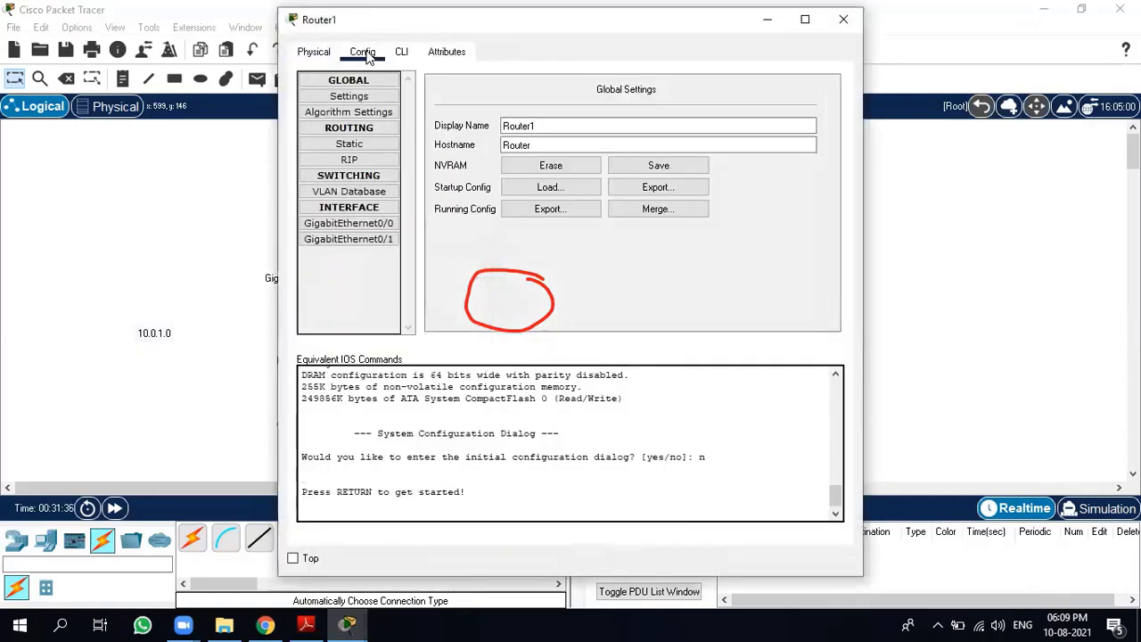
pyautogui.click(380, 243)
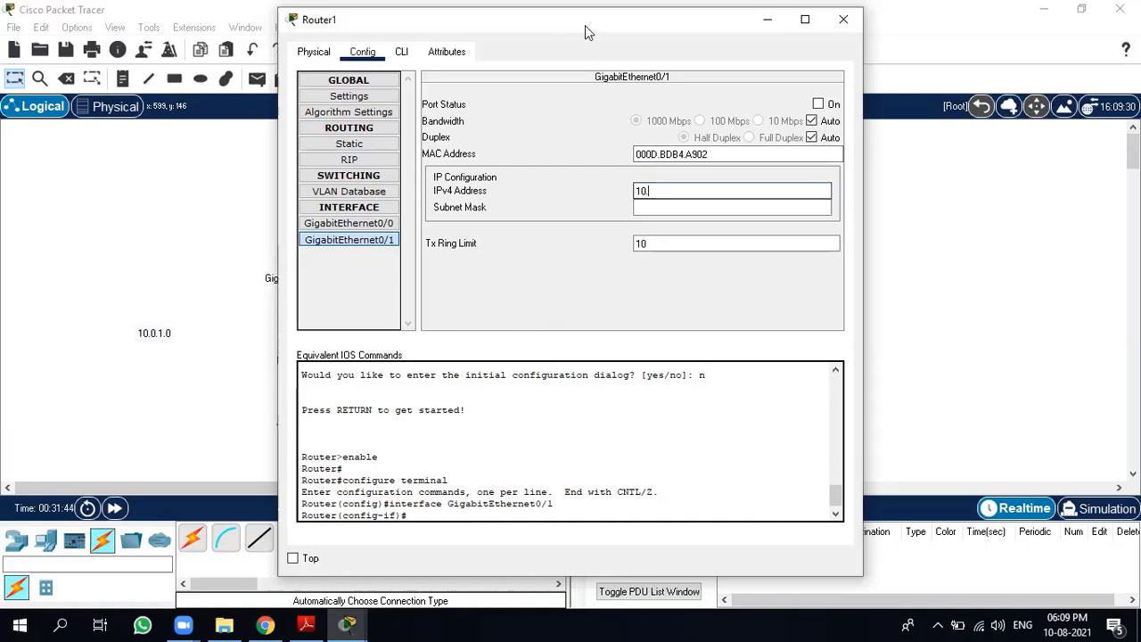
pyautogui.moveTo(586, 31); pyautogui.dragTo(874, 57)
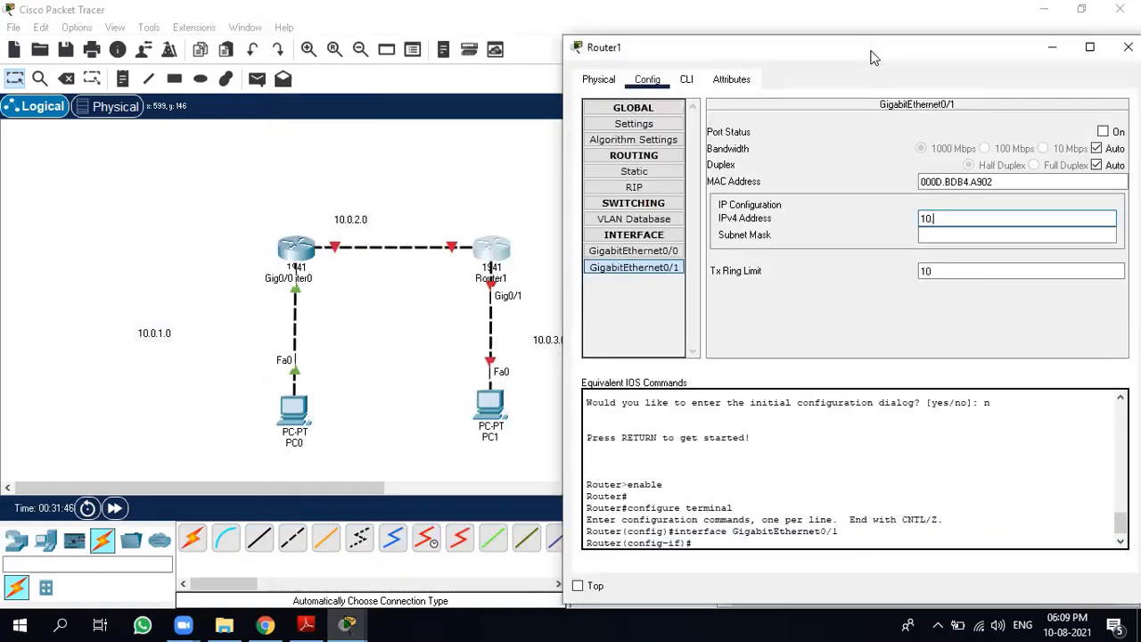
pyautogui.write('.2')
pyautogui.click(972, 234)
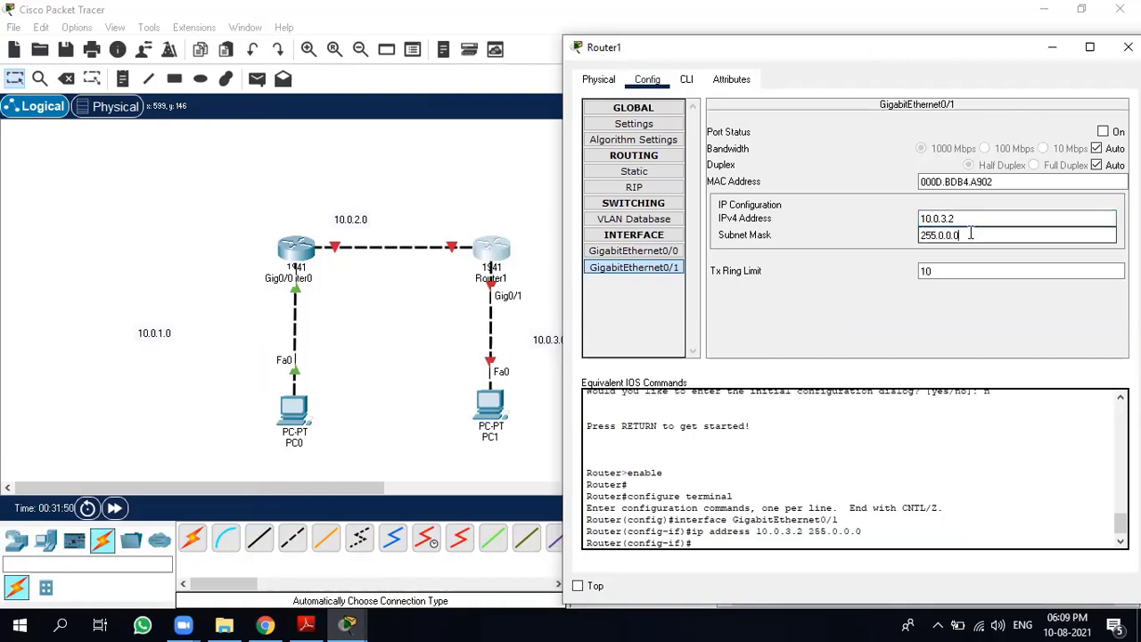
# Step: Set the subnet mask of Router1's GigabitEthernet0/1 to 255.255.255.0, turn the port on and close the router window
pyautogui.moveTo(958, 234); pyautogui.dragTo(942, 234)
pyautogui.write('255.255')
pyautogui.write('.0')
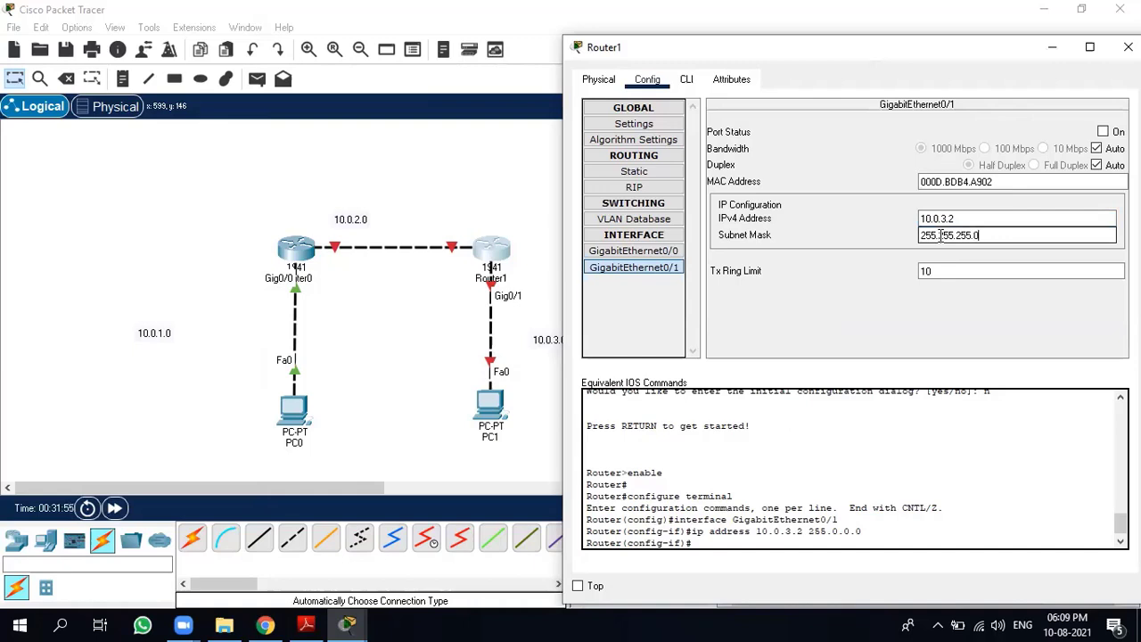
pyautogui.click(1104, 132)
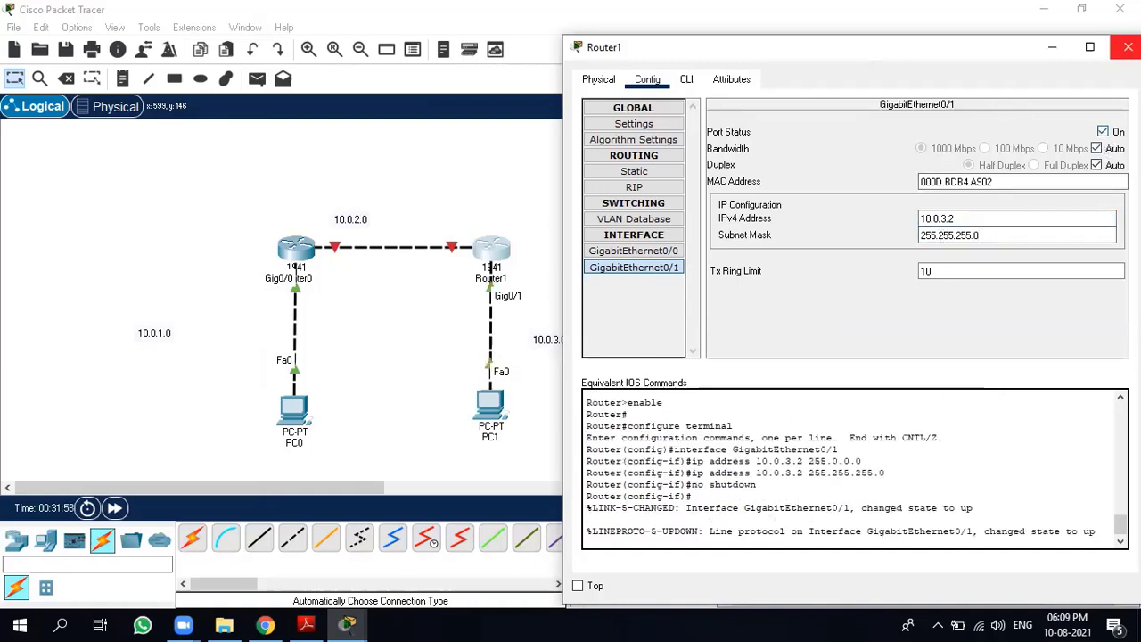
pyautogui.click(1128, 46)
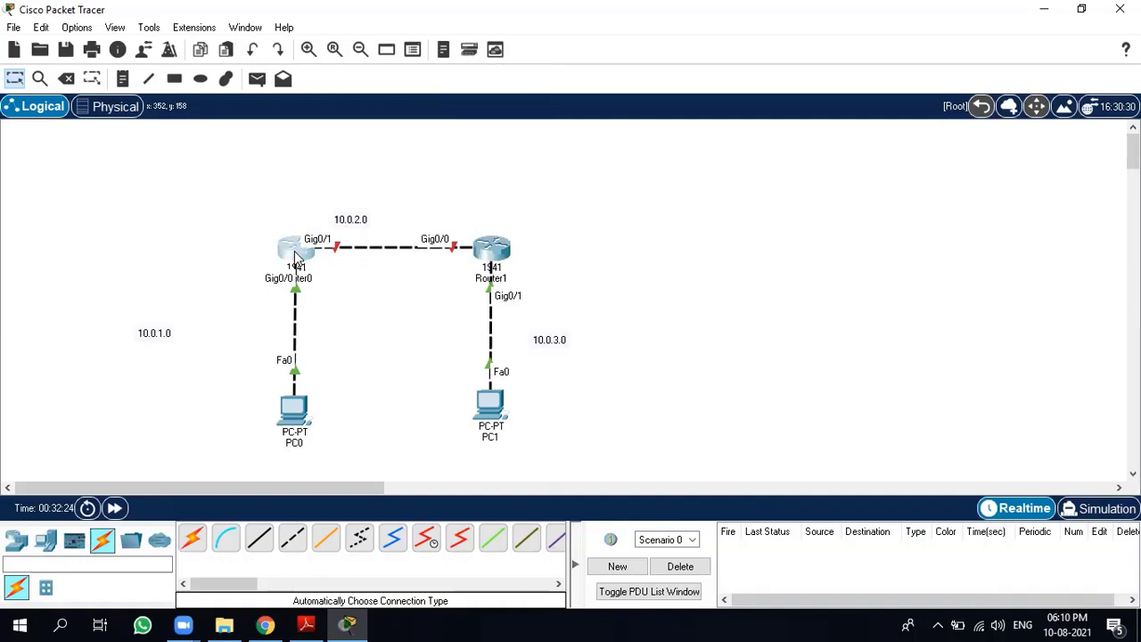
# Step: Open the GigabitEthernet0/1 settings of Router0 and set the IPv4 address to 10.0.2.1
pyautogui.click(297, 257)
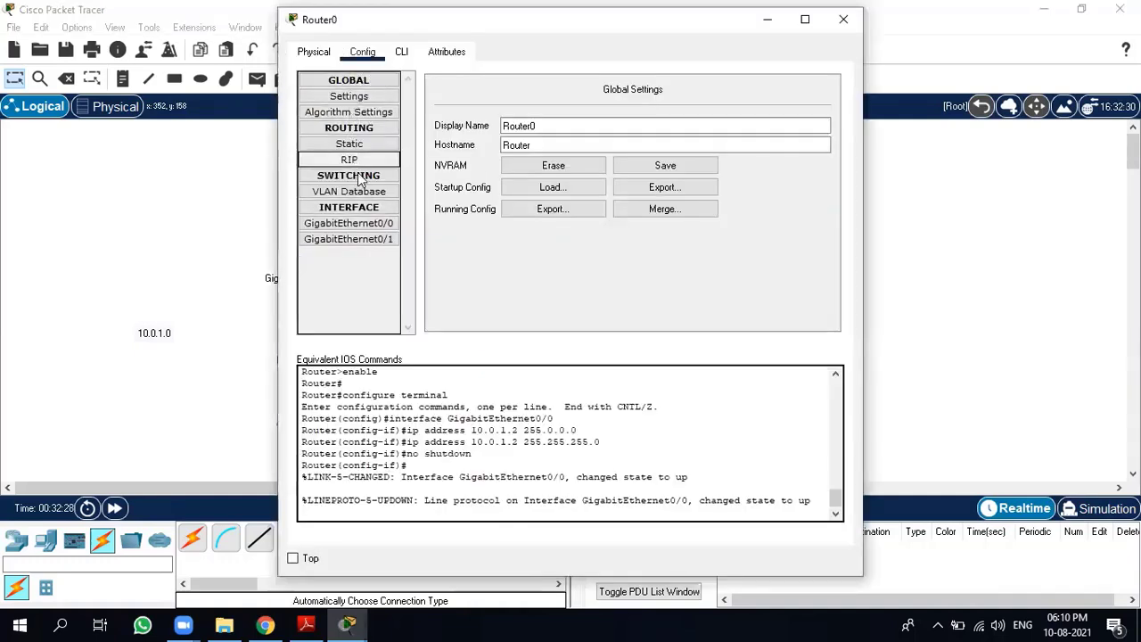
pyautogui.click(361, 240)
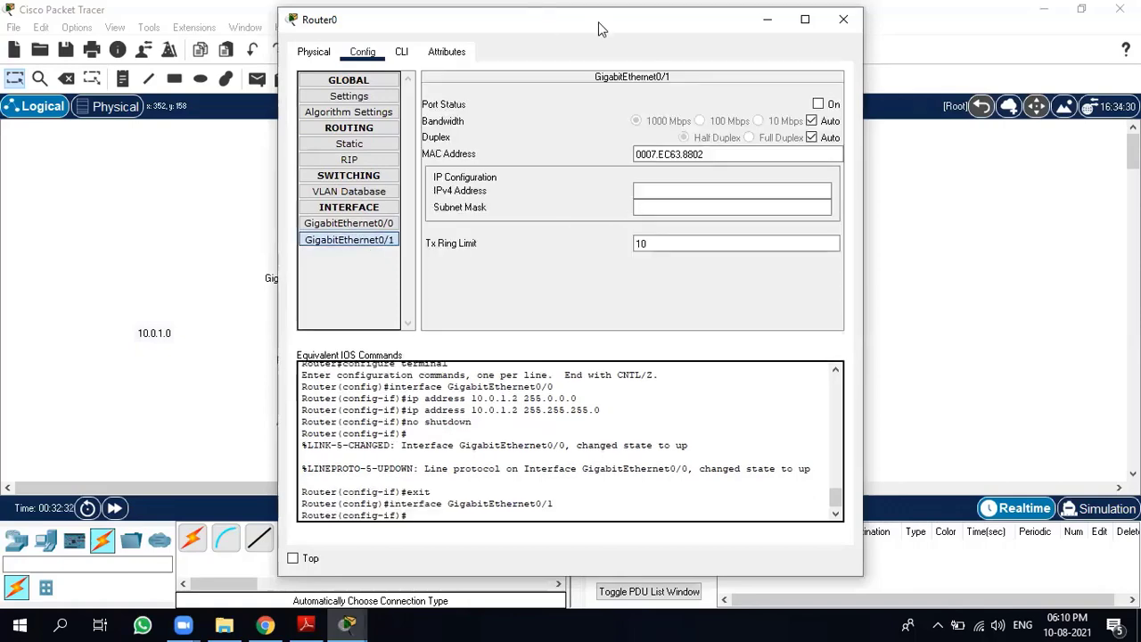
pyautogui.moveTo(598, 21); pyautogui.dragTo(848, 32)
pyautogui.click(926, 203)
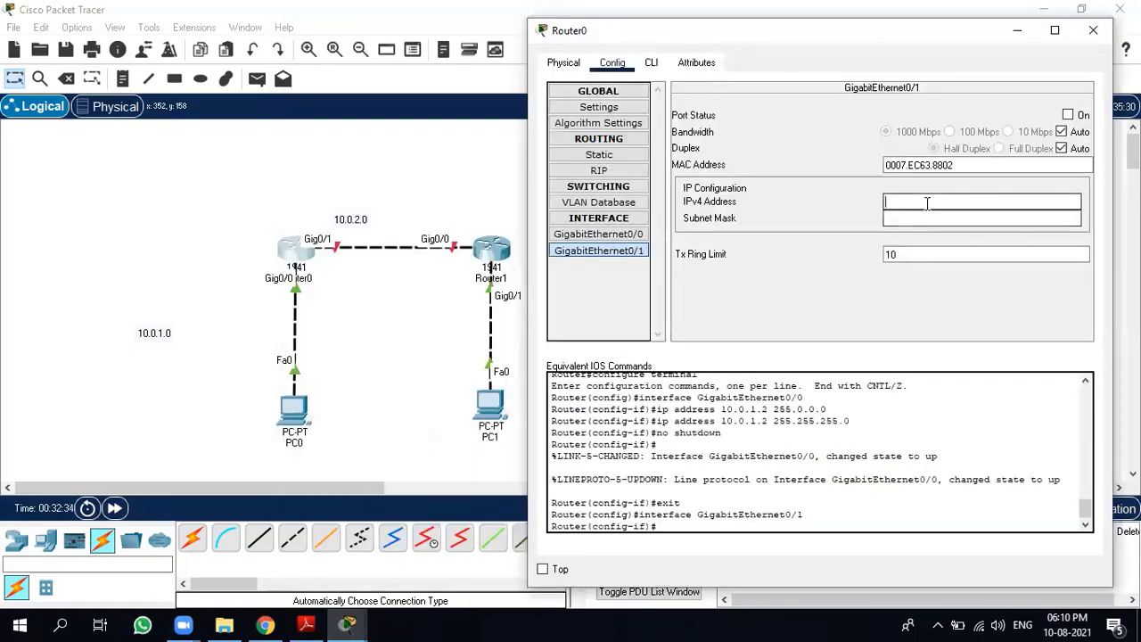
pyautogui.write('10.0.2')
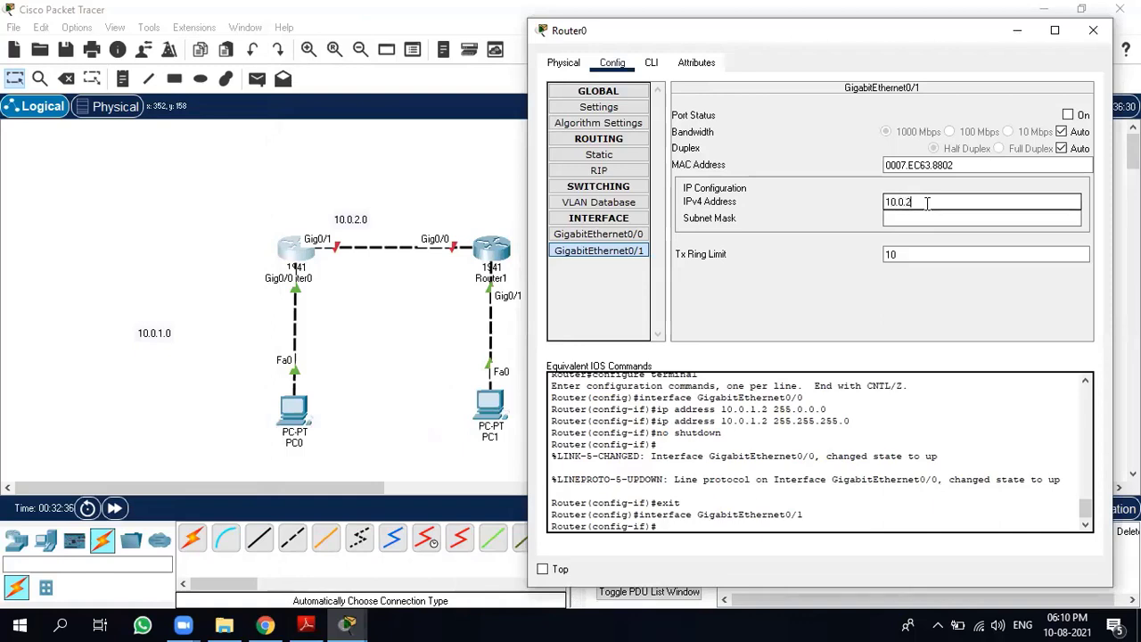
pyautogui.write('.1')
# Step: Apply the 255.255.255.0 subnet mask to Router0's GigabitEthernet0/1, turn the port on and close the router window
pyautogui.press('Tab')
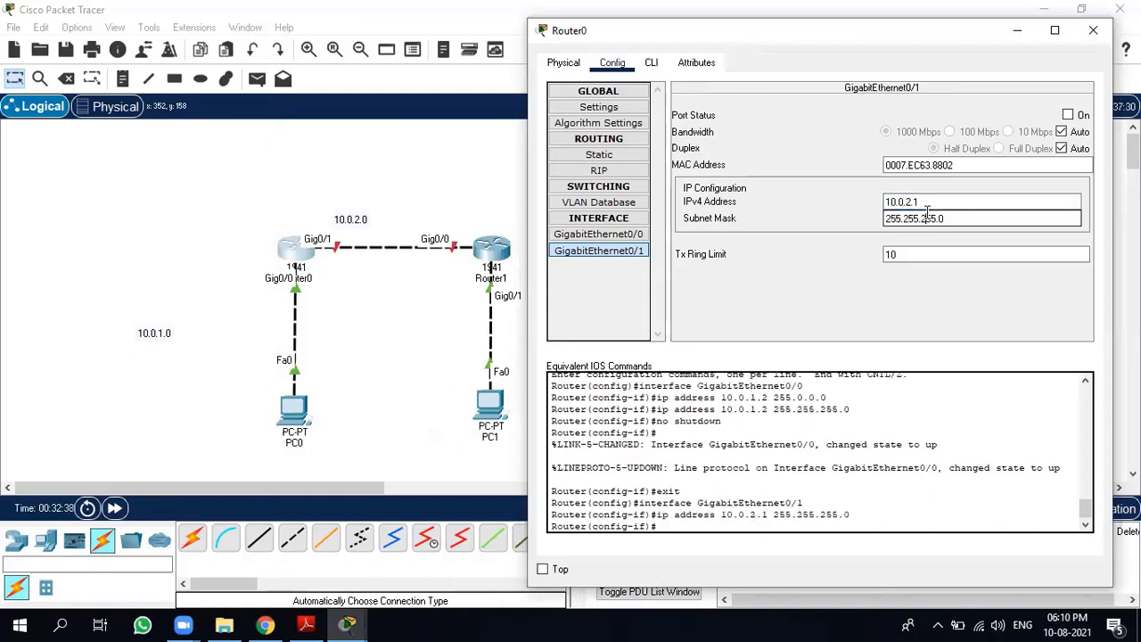
pyautogui.click(1067, 116)
pyautogui.click(1093, 30)
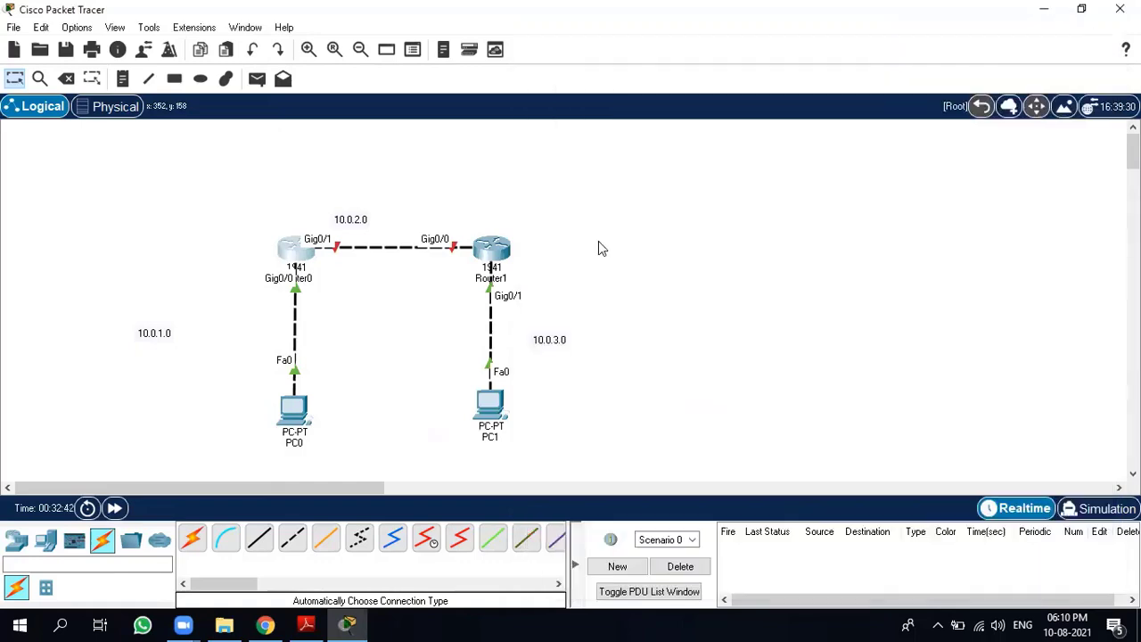
# Step: Open the GigabitEthernet0/0 settings of Router1 and set the IPv4 address to 10.0.2.2
pyautogui.click(485, 259)
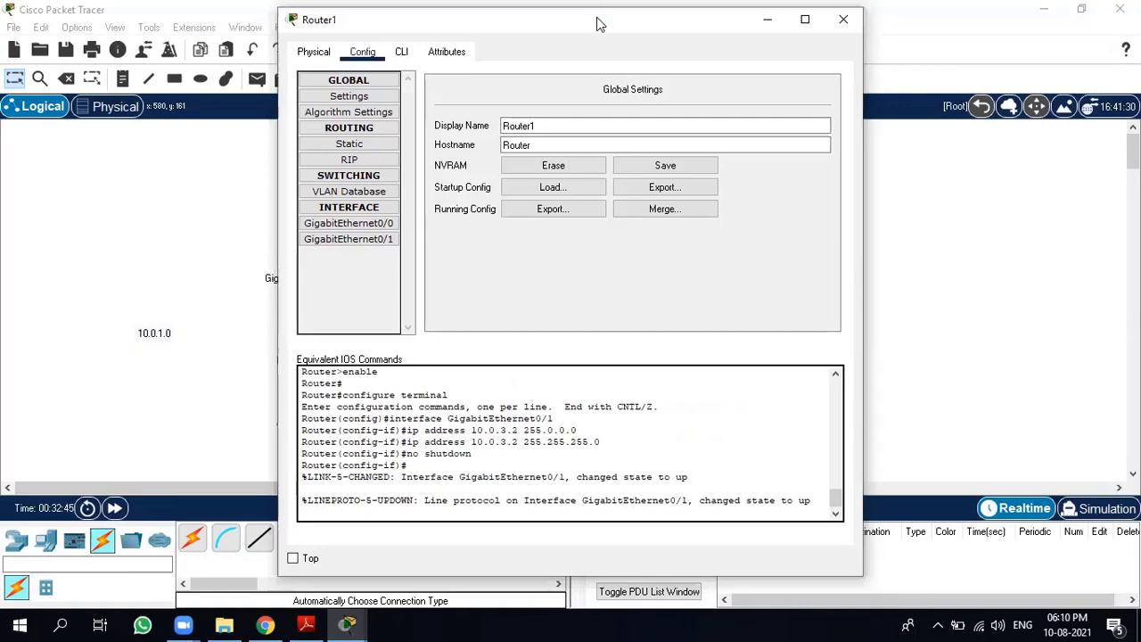
pyautogui.moveTo(597, 24); pyautogui.dragTo(830, 29)
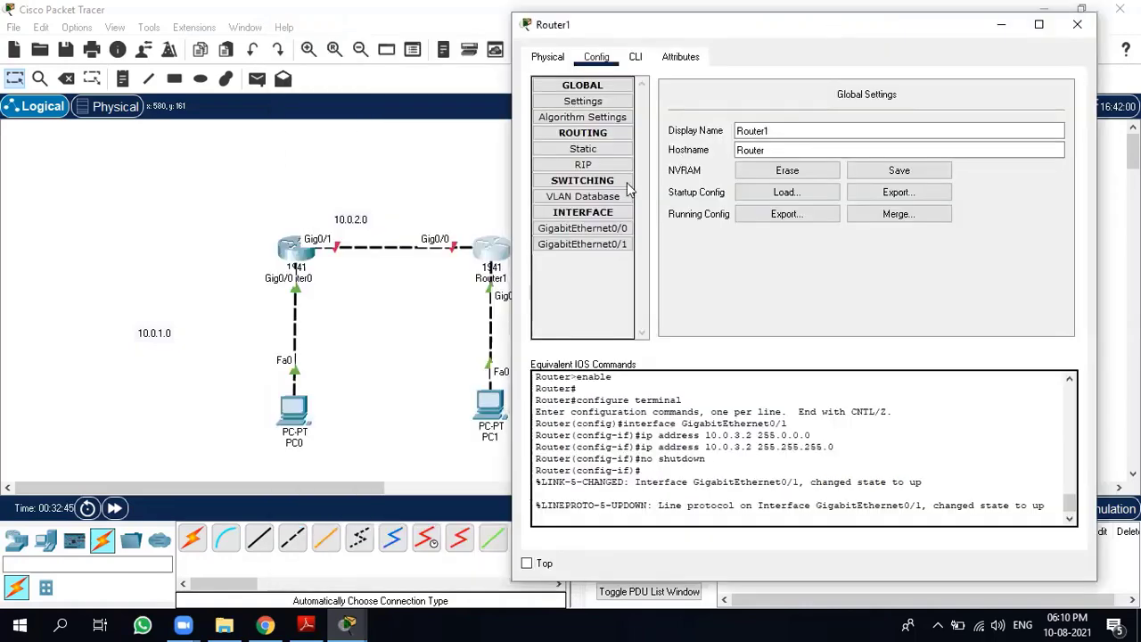
pyautogui.click(609, 230)
pyautogui.click(904, 197)
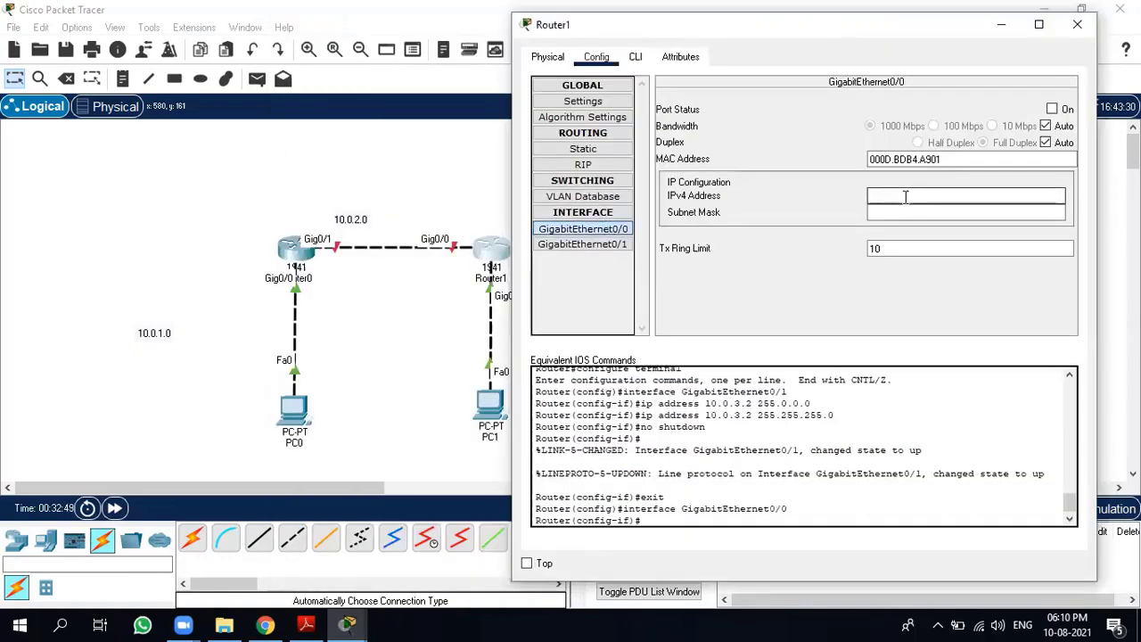
pyautogui.write('10.0.2.2')
# Step: Apply the 255.255.255.0 subnet mask to Router1's GigabitEthernet0/0, turn the port on and close the router window
pyautogui.click(906, 213)
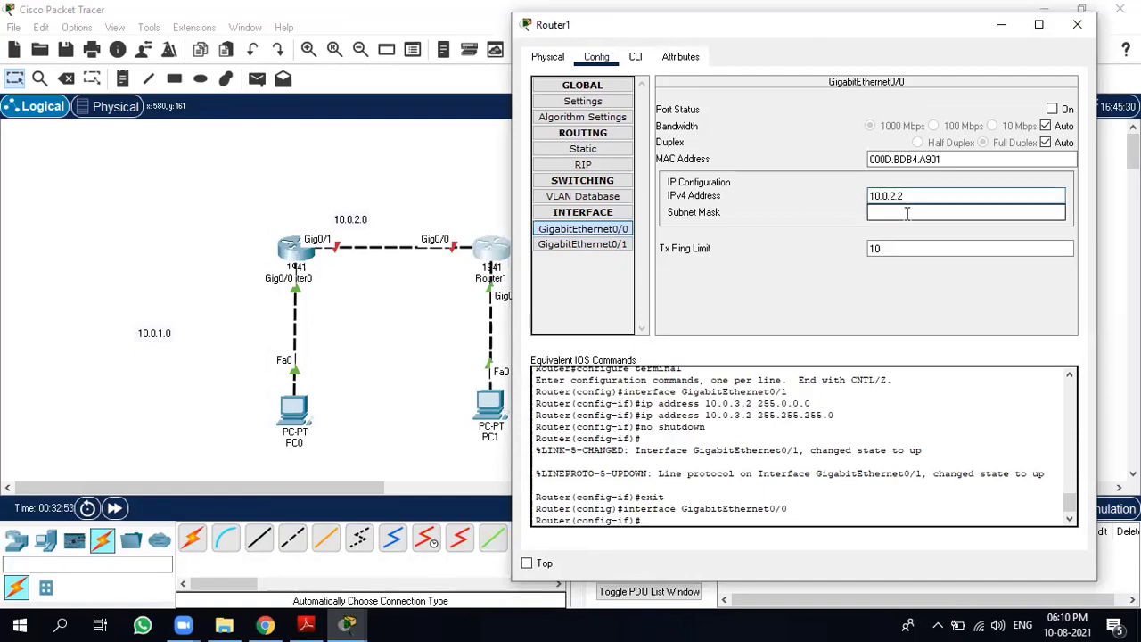
pyautogui.click(1051, 109)
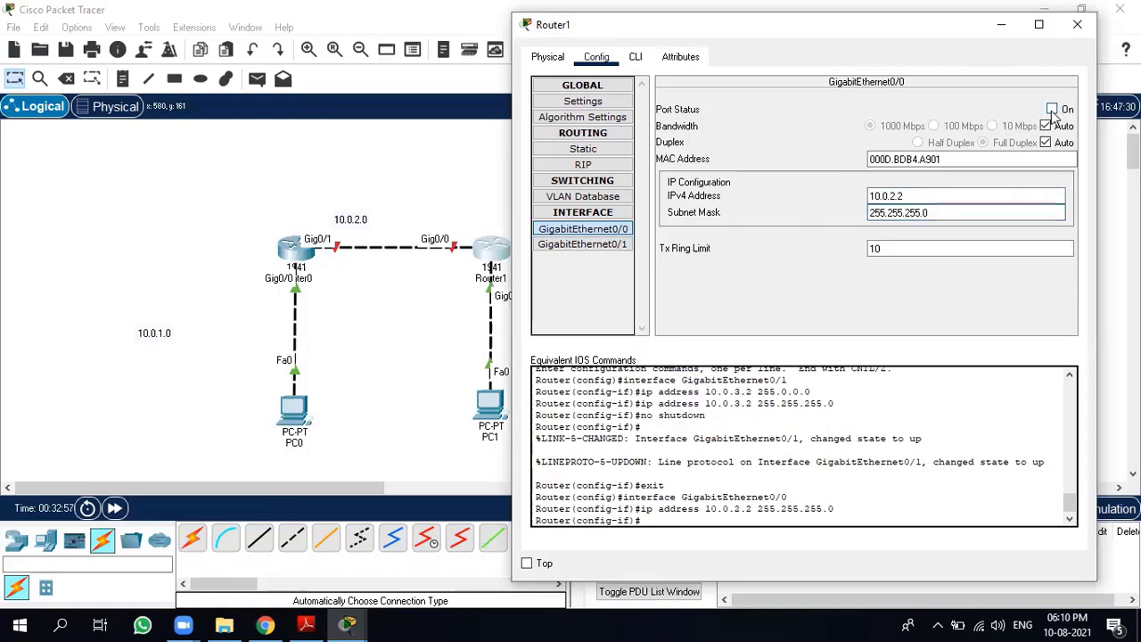
pyautogui.click(1078, 27)
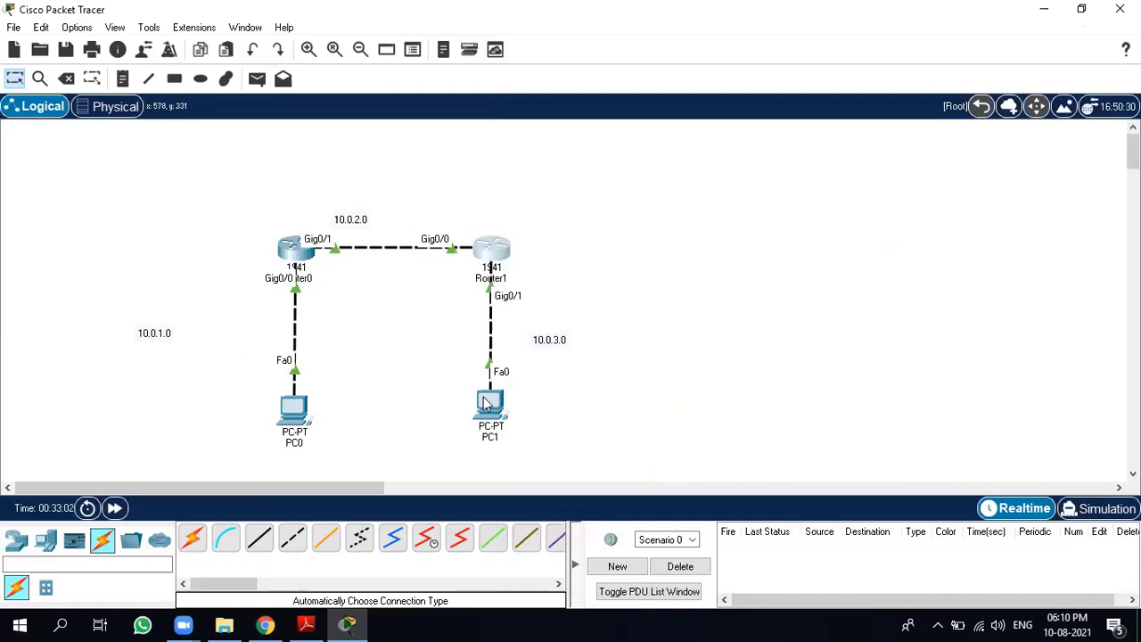
# Step: Check the IP address and gateway details of PC0 and PC1 in the topology
pyautogui.moveTo(295, 416)
pyautogui.moveTo(501, 438)
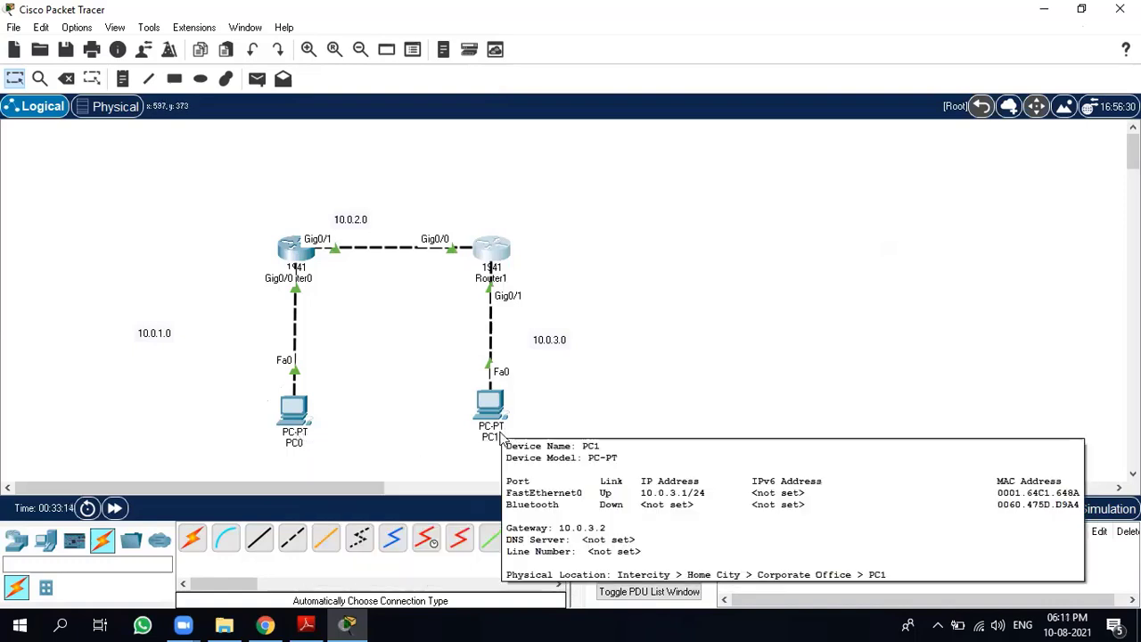
pyautogui.click(300, 419)
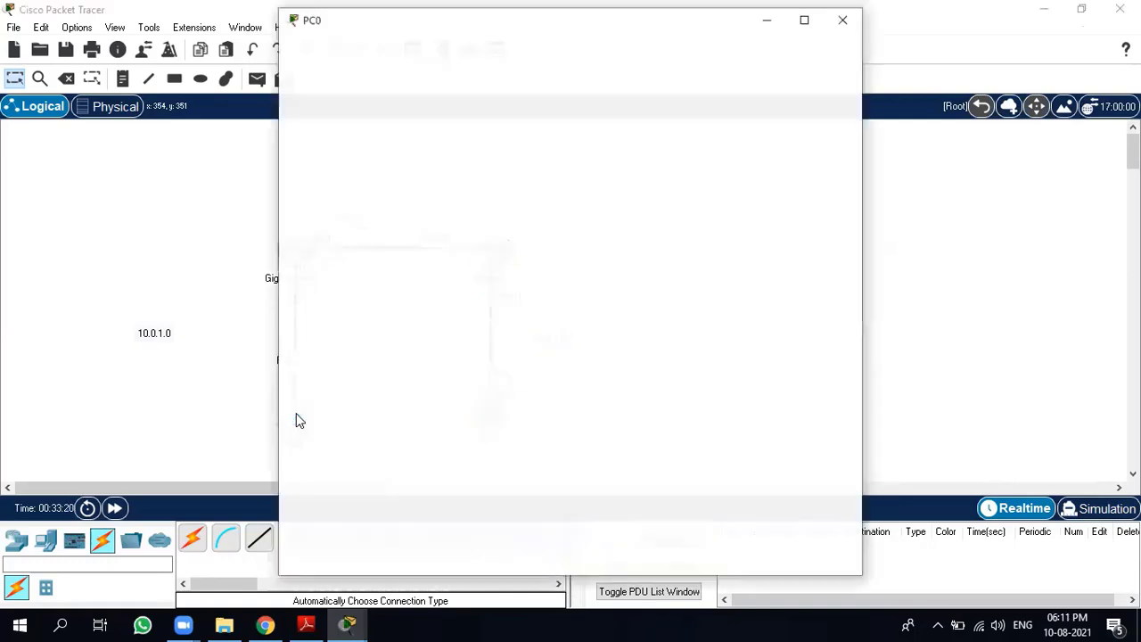
pyautogui.click(843, 19)
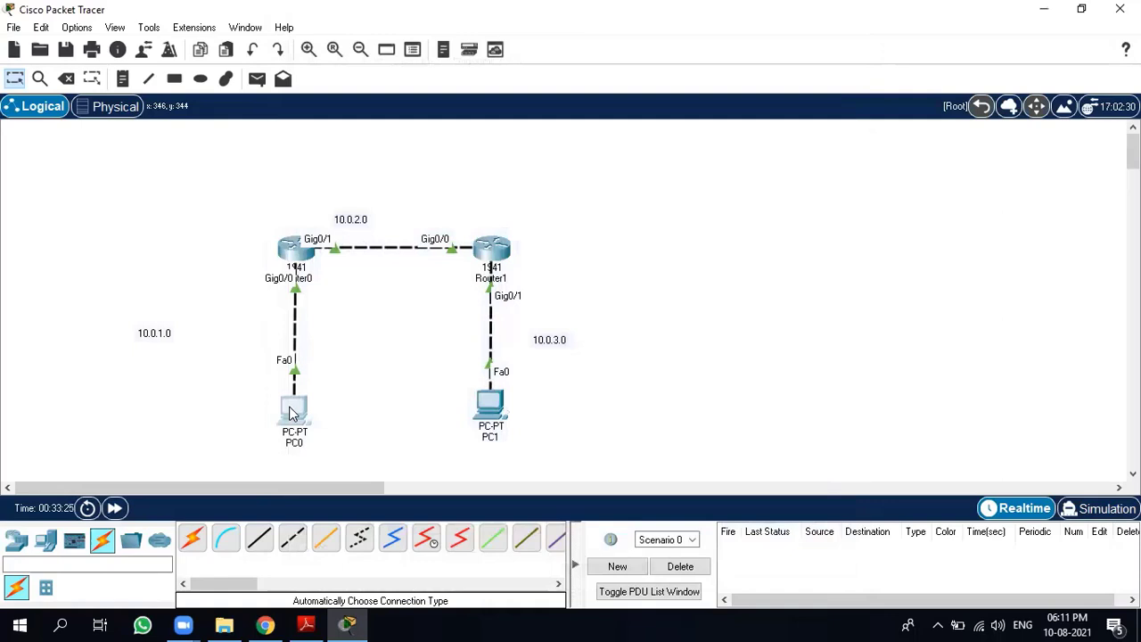
# Step: Ping 10.0.3.1 from PC0's command prompt, examine which address replies and close the PC0 window
pyautogui.click(291, 412)
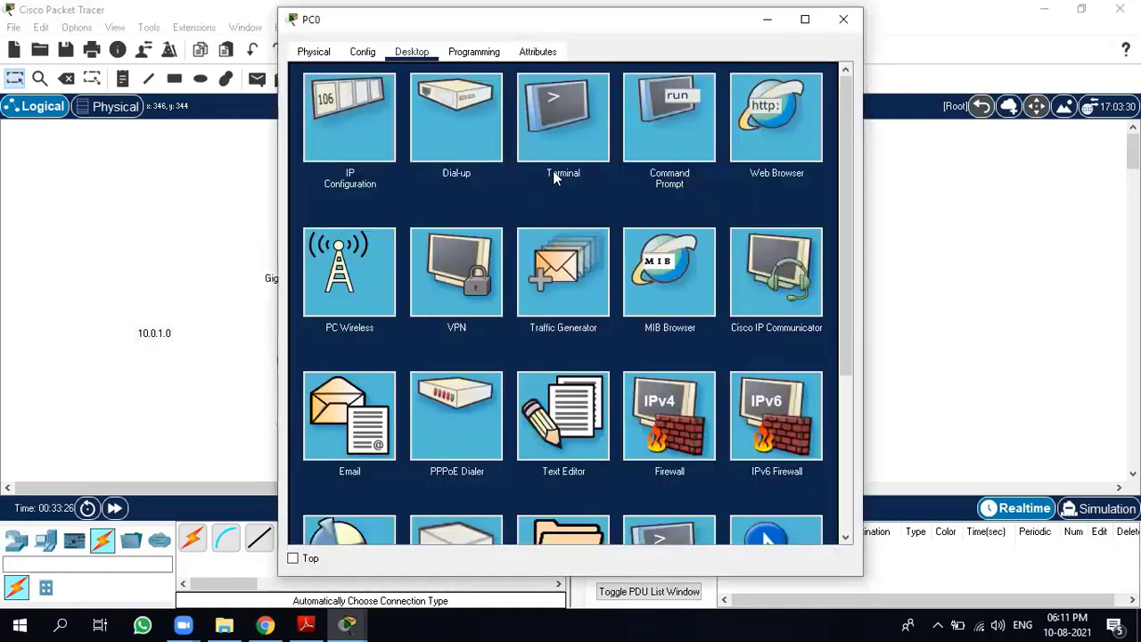
pyautogui.click(679, 152)
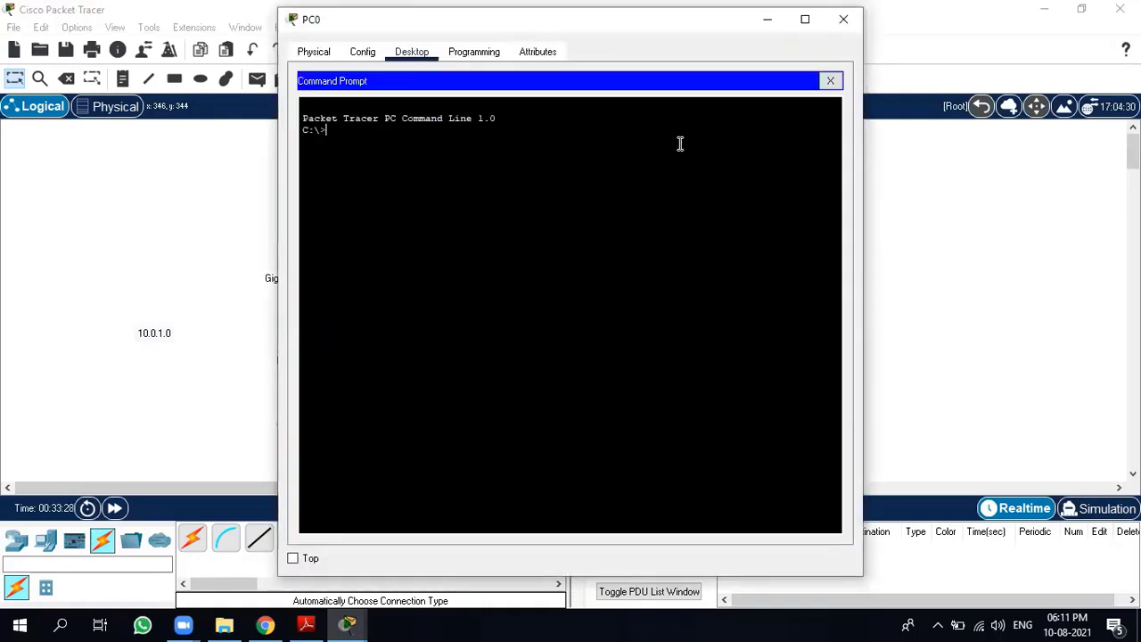
pyautogui.write('ping')
pyautogui.moveTo(550, 29); pyautogui.dragTo(811, 28)
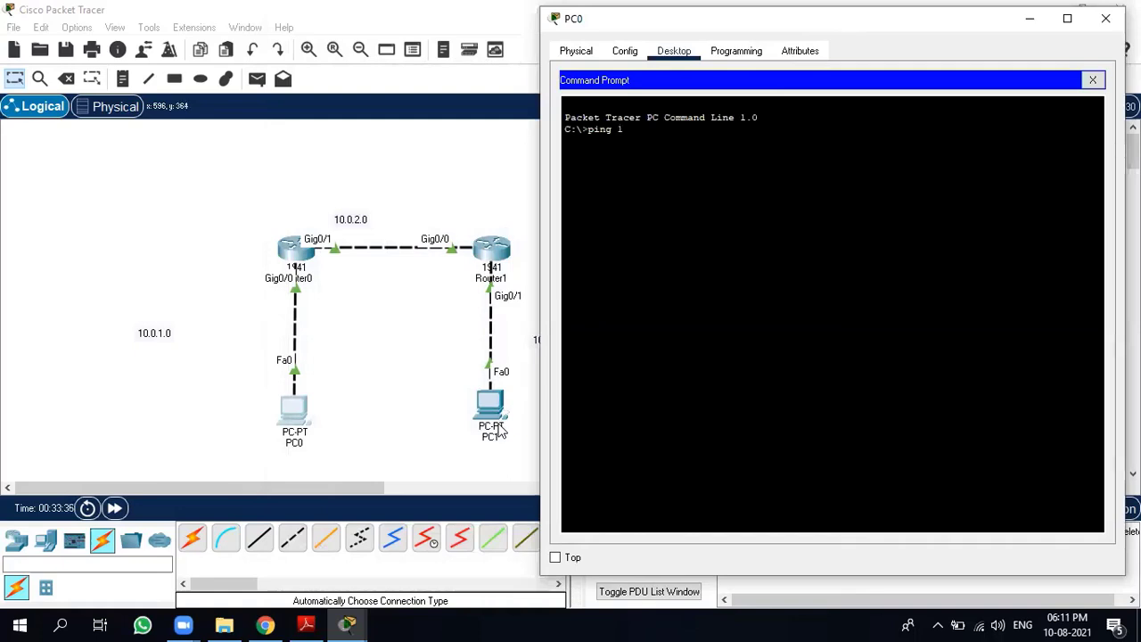
pyautogui.write('0.0.3.1')
pyautogui.press('Return')
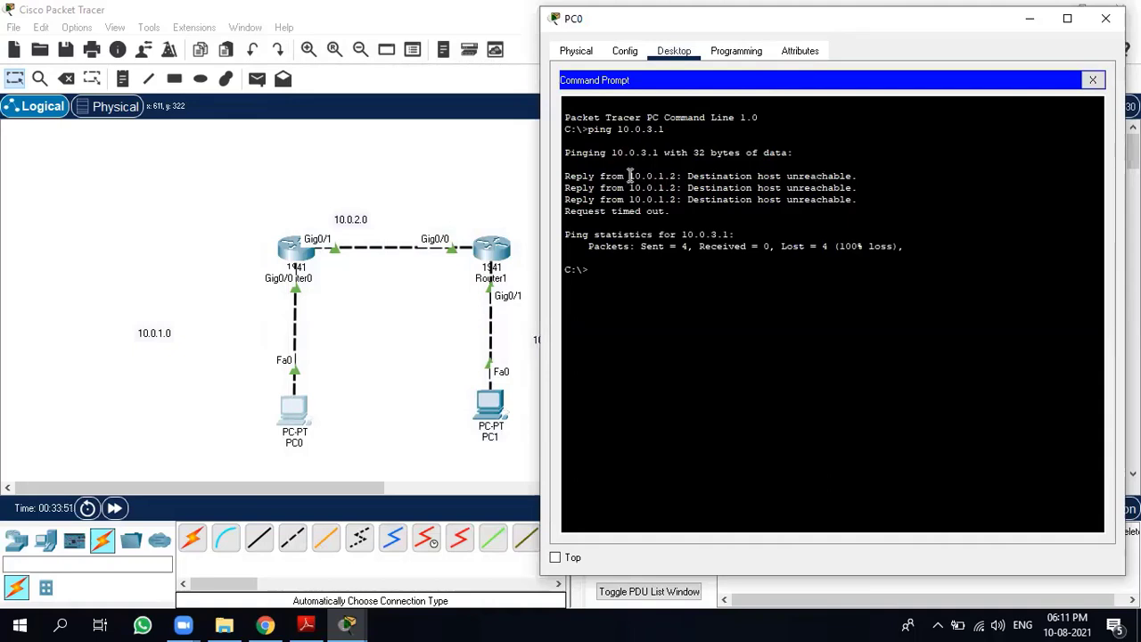
pyautogui.moveTo(629, 175); pyautogui.dragTo(677, 176)
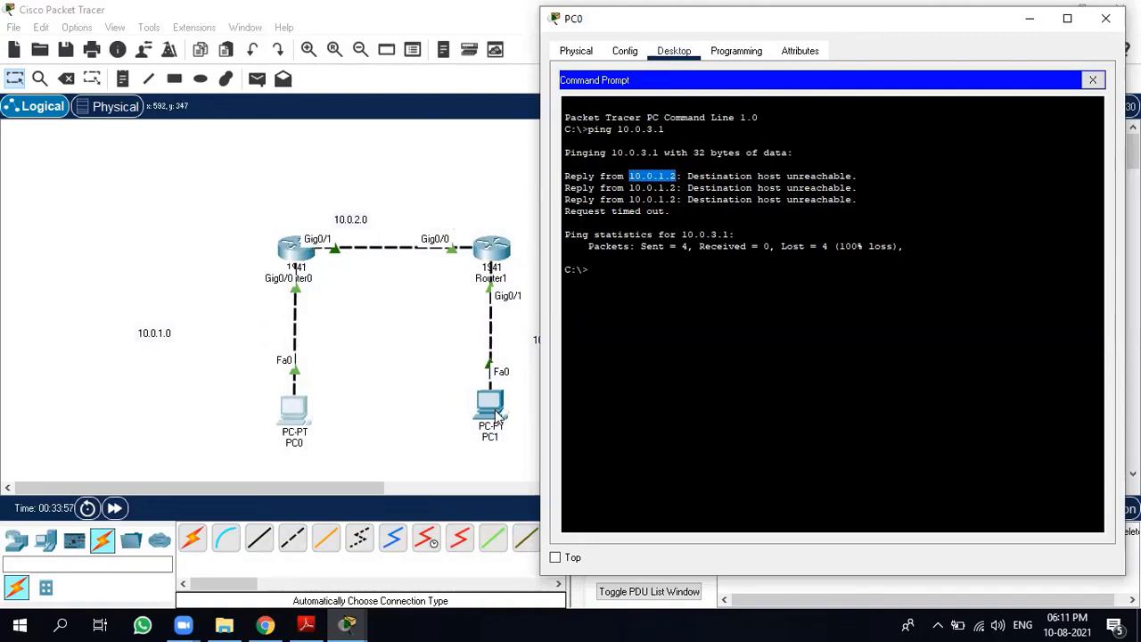
pyautogui.click(1105, 18)
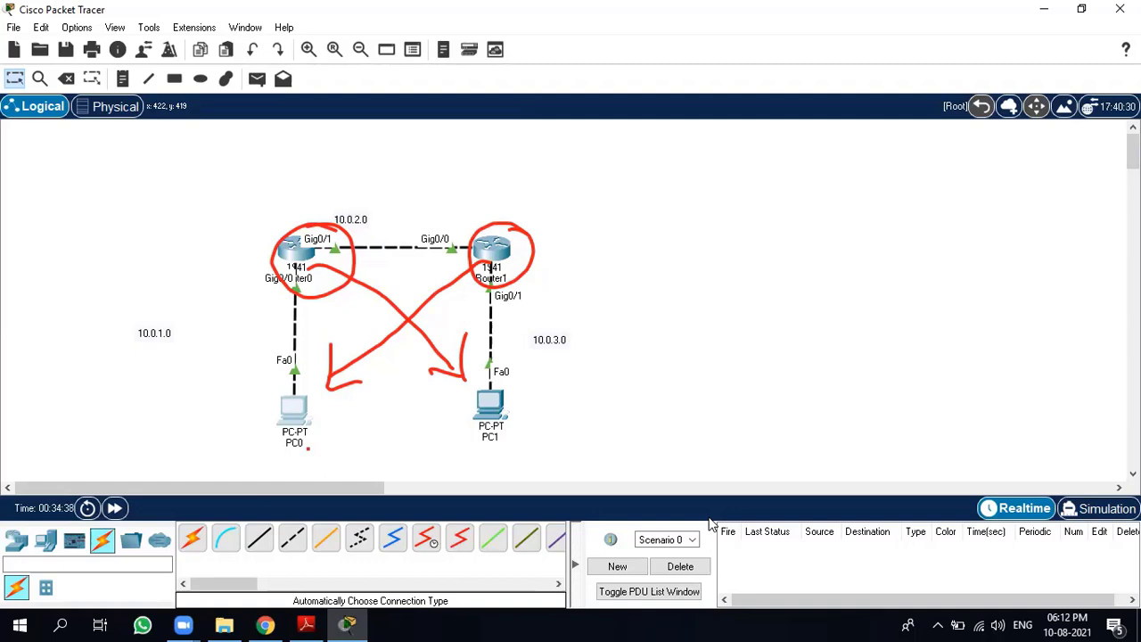
pyautogui.moveTo(539, 366); pyautogui.dragTo(573, 366)
pyautogui.moveTo(308, 448); pyautogui.dragTo(558, 392)
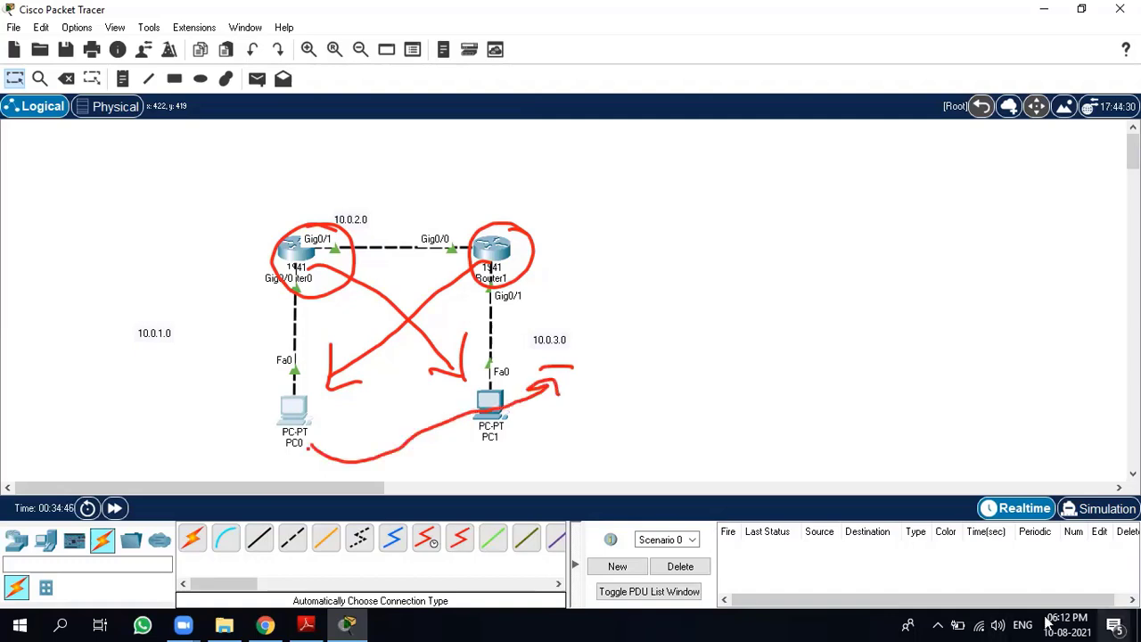
pyautogui.click(940, 619)
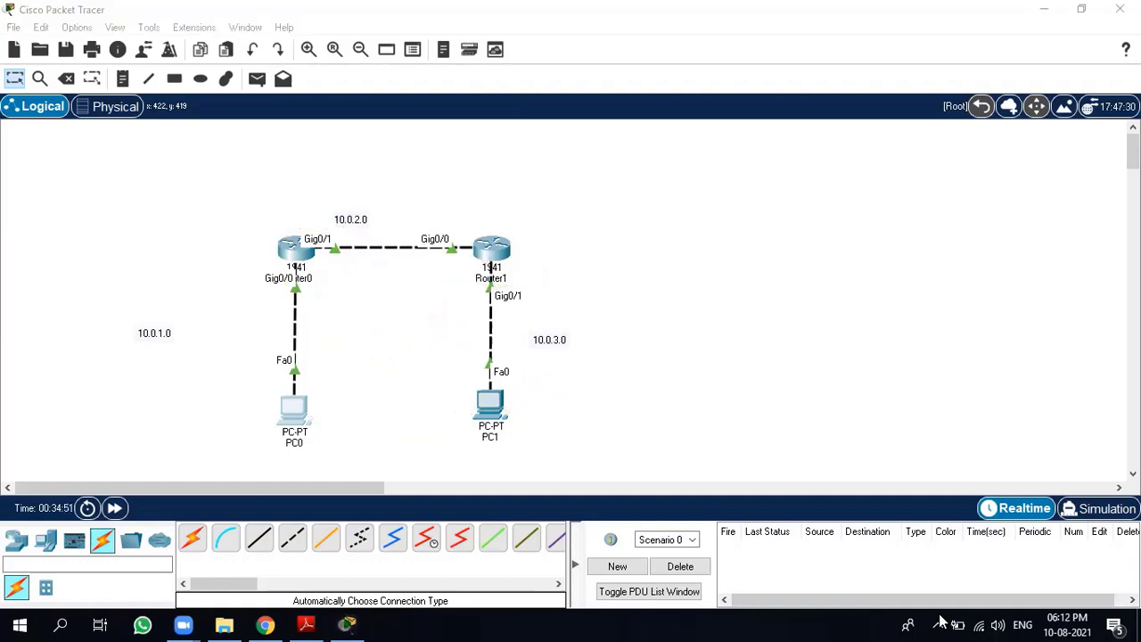
pyautogui.moveTo(331, 229); pyautogui.dragTo(314, 228)
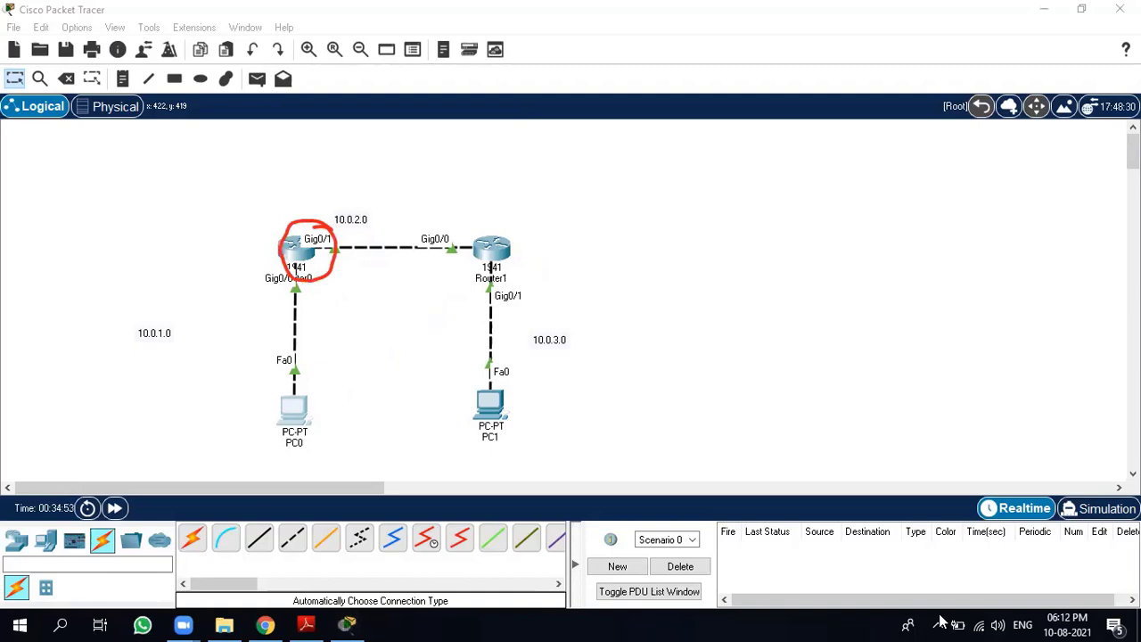
pyautogui.moveTo(337, 263)
pyautogui.mouseDown()
pyautogui.moveTo(535, 341)
pyautogui.moveTo(507, 350)
pyautogui.mouseUp()
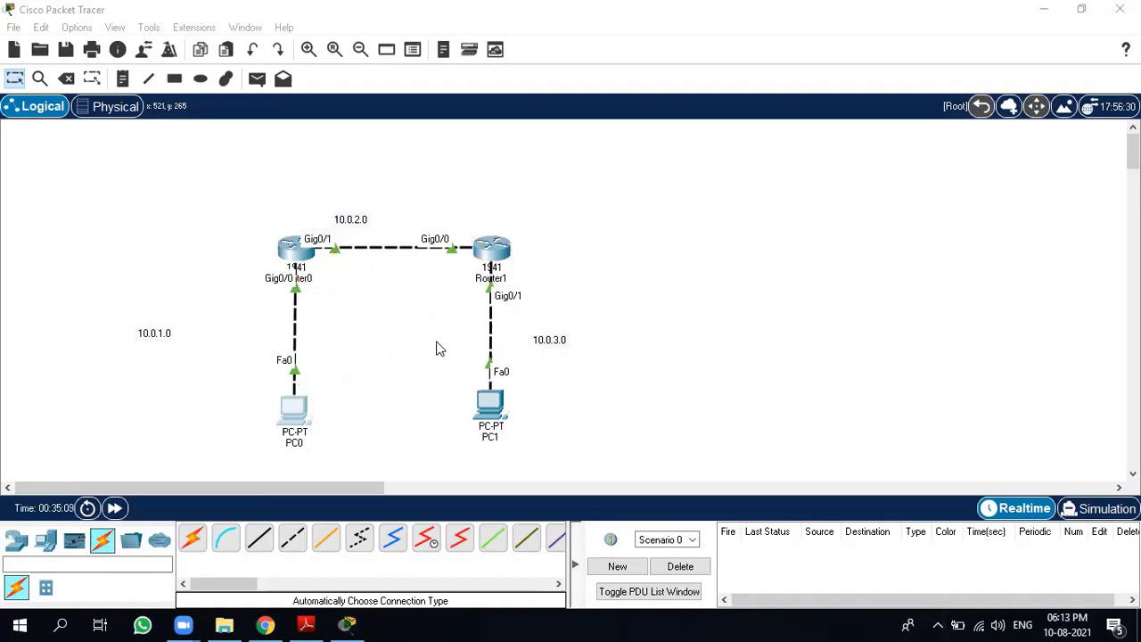
# Step: Open the static routing settings of Router0 and enter 10.0.3.0 as the destination network
pyautogui.click(292, 255)
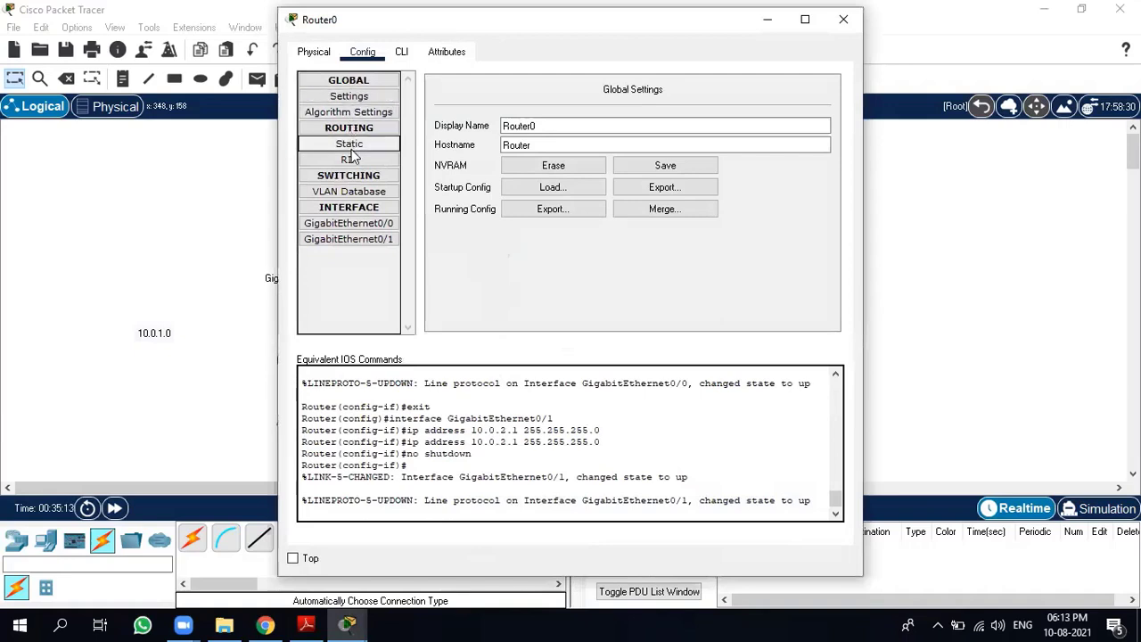
pyautogui.click(350, 144)
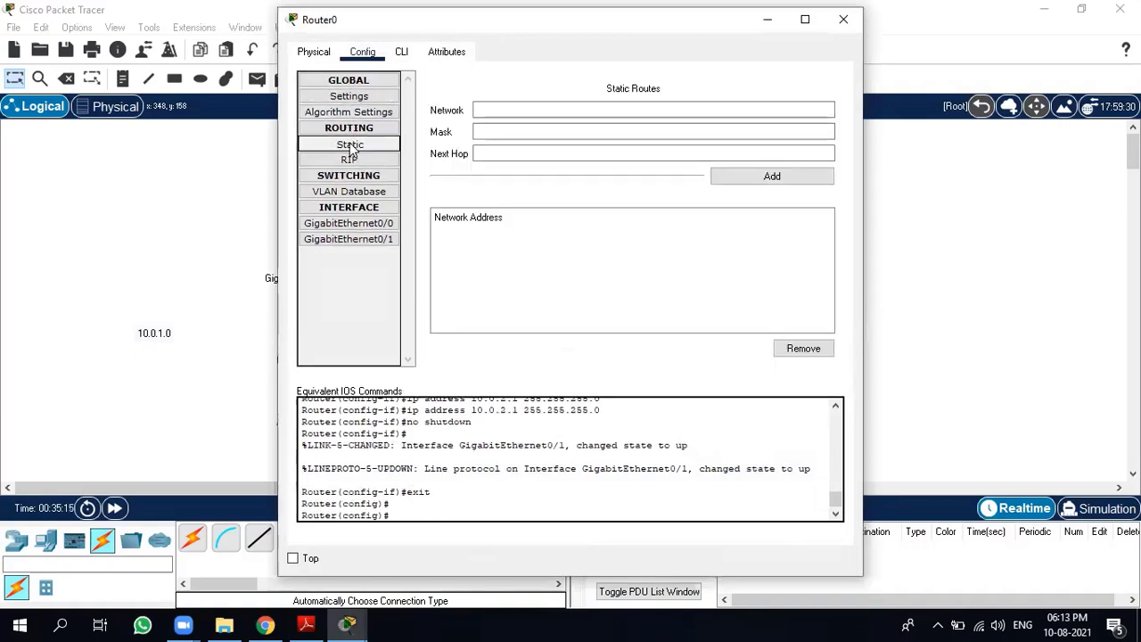
pyautogui.click(490, 110)
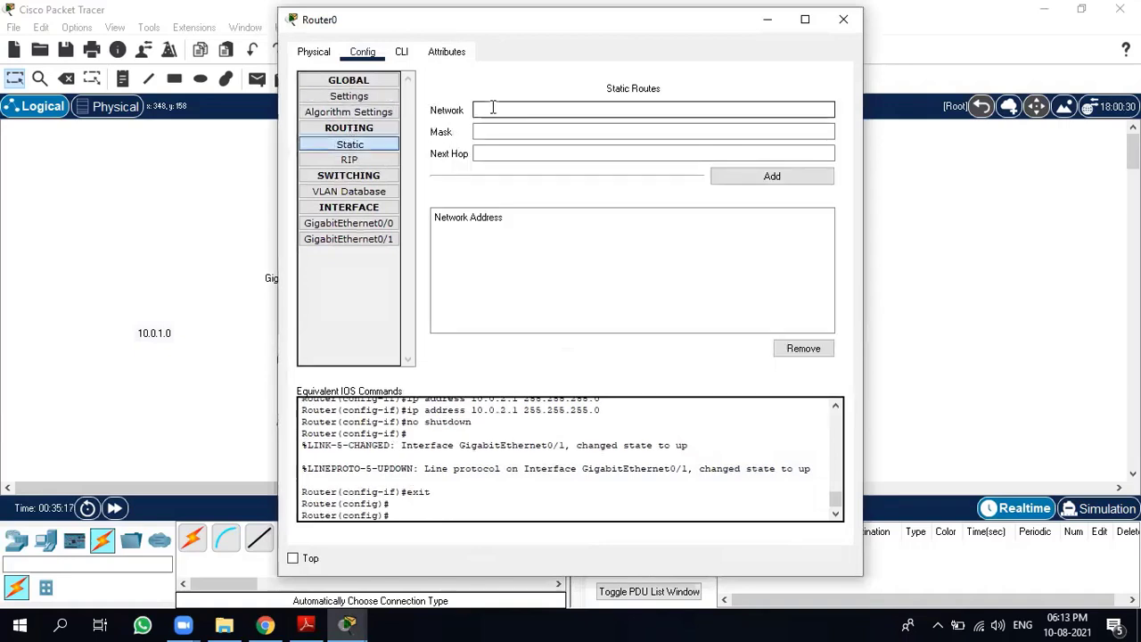
pyautogui.write('10.0.3.0')
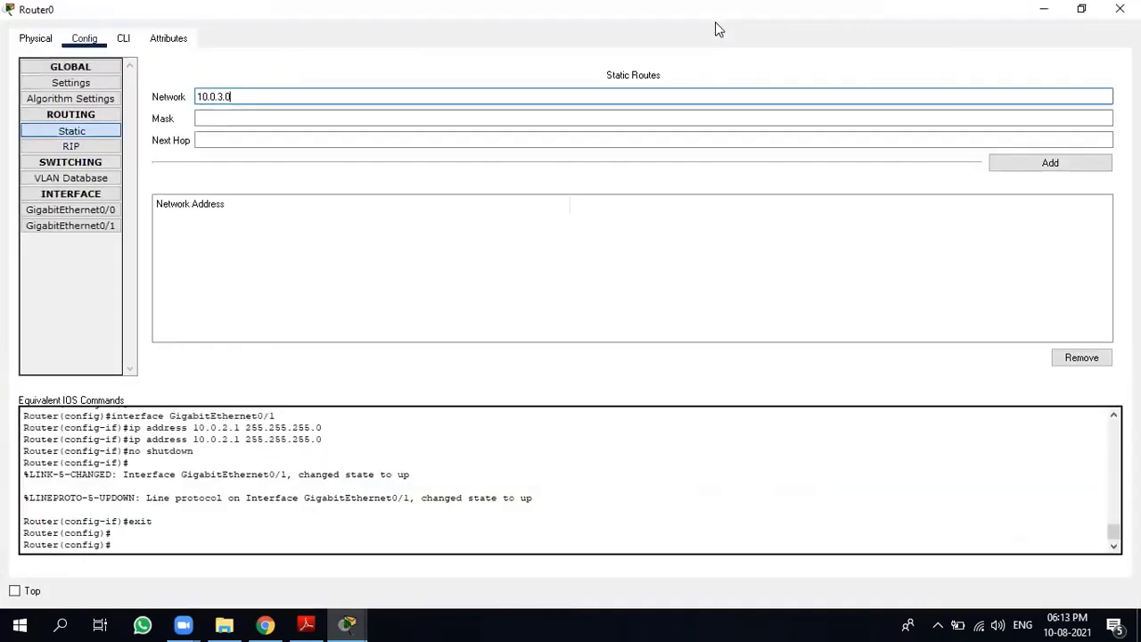
pyautogui.doubleClick(695, 25)
pyautogui.click(1081, 8)
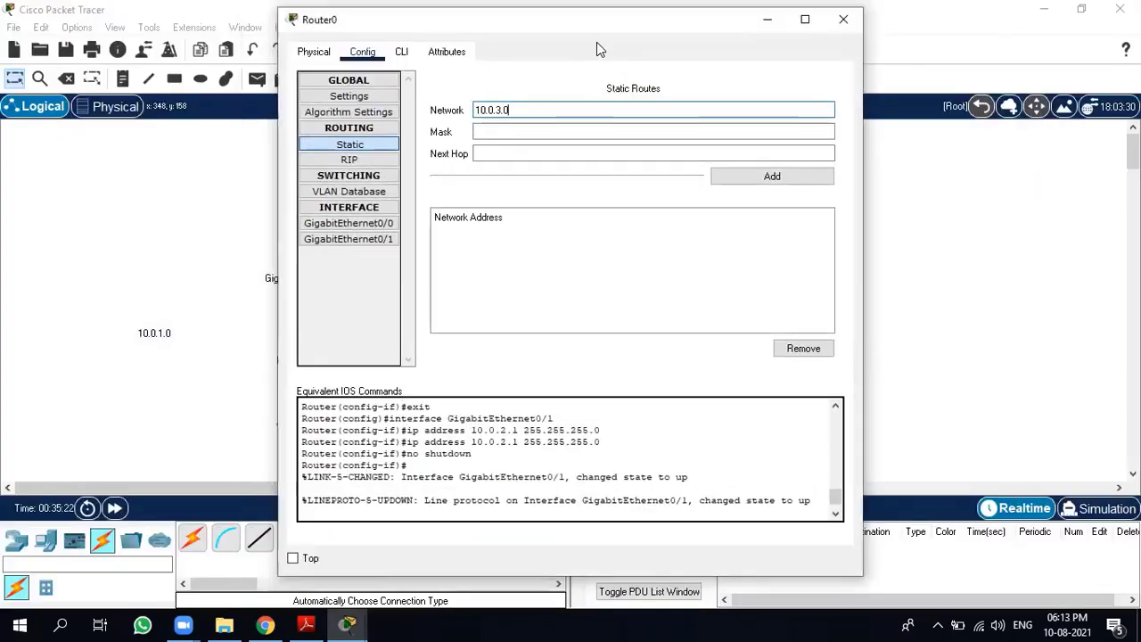
# Step: Set the mask of Router0's static route to network 10.0.3.0 to 255.255.255.0
pyautogui.moveTo(599, 36); pyautogui.dragTo(810, 41)
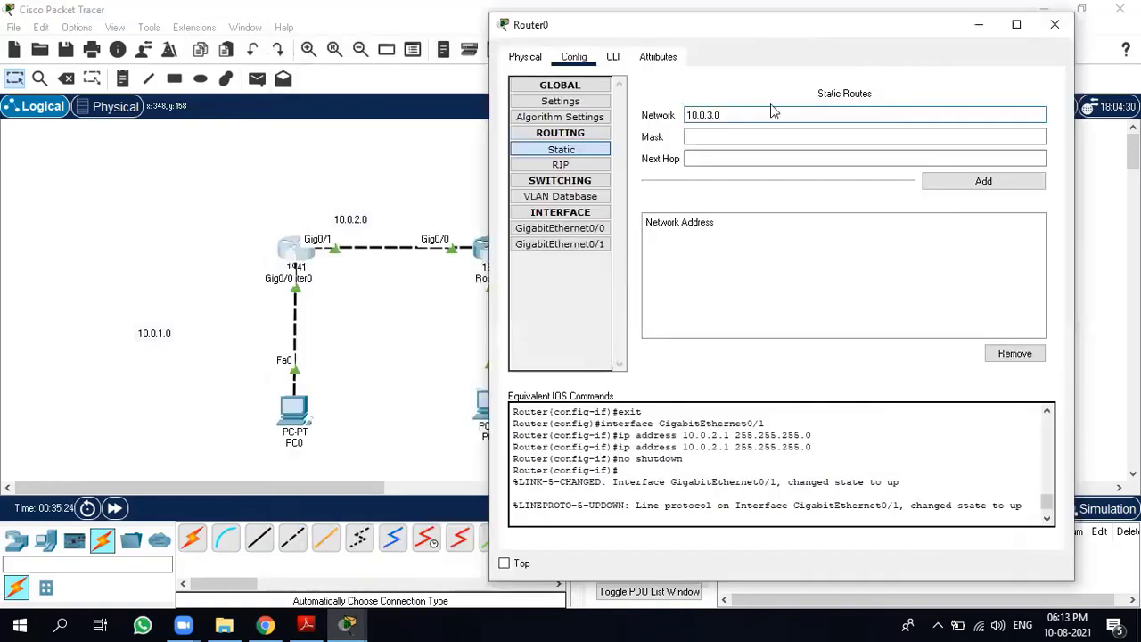
pyautogui.click(736, 137)
pyautogui.write('255.2')
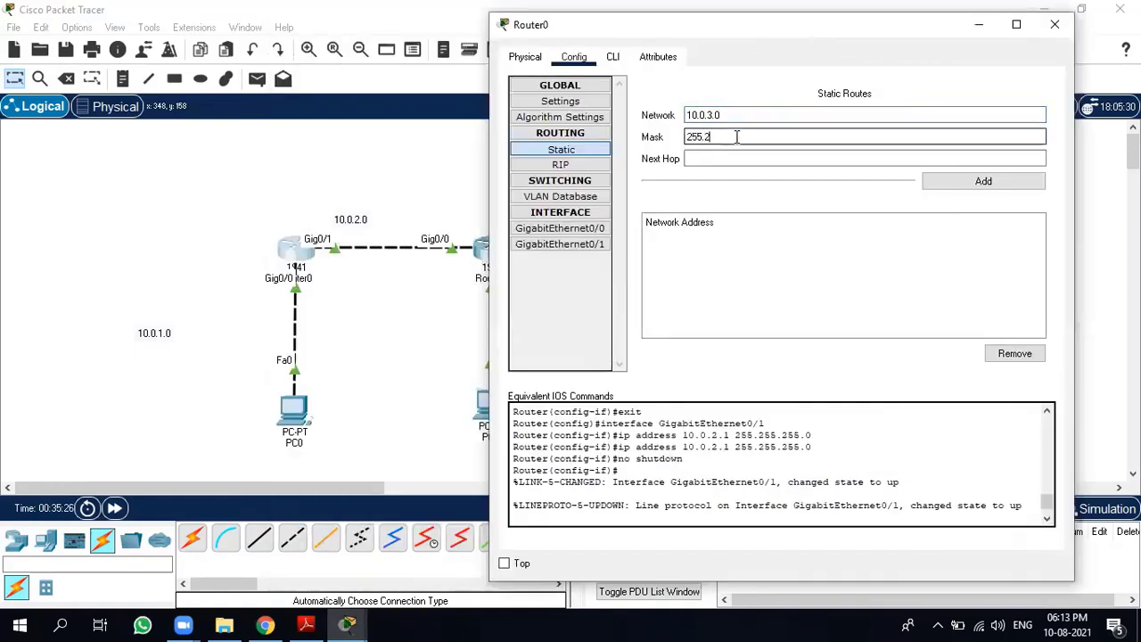
pyautogui.write('55.255.0')
# Step: Set the route's next hop to 10.0.2.2, add the static route to Router0 and close the router window
pyautogui.click(736, 153)
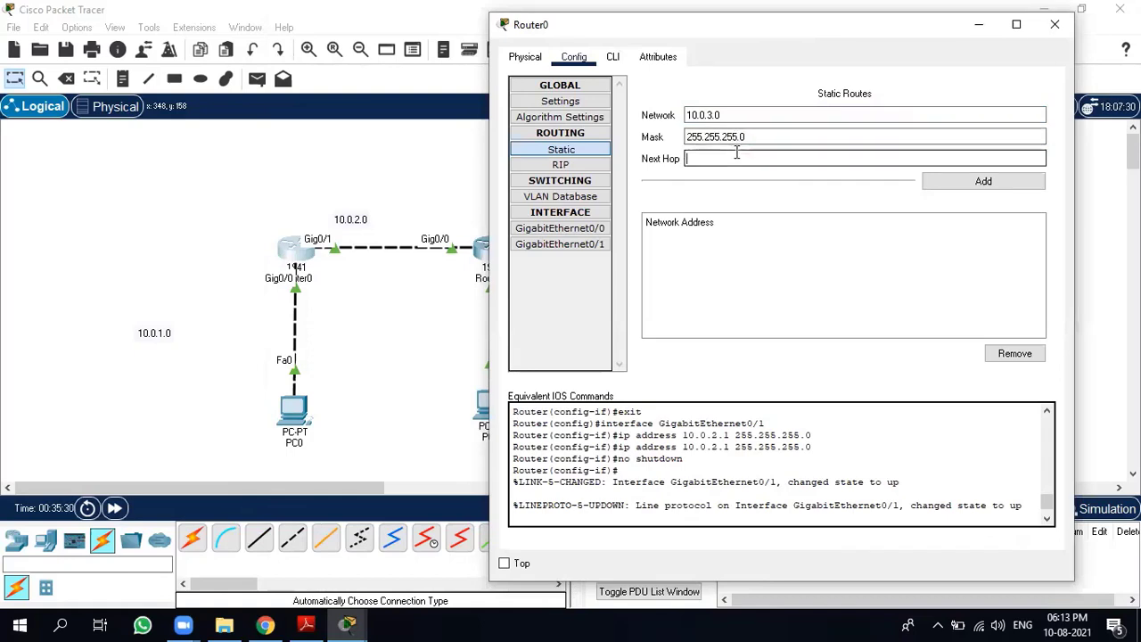
pyautogui.moveTo(747, 31); pyautogui.dragTo(854, 40)
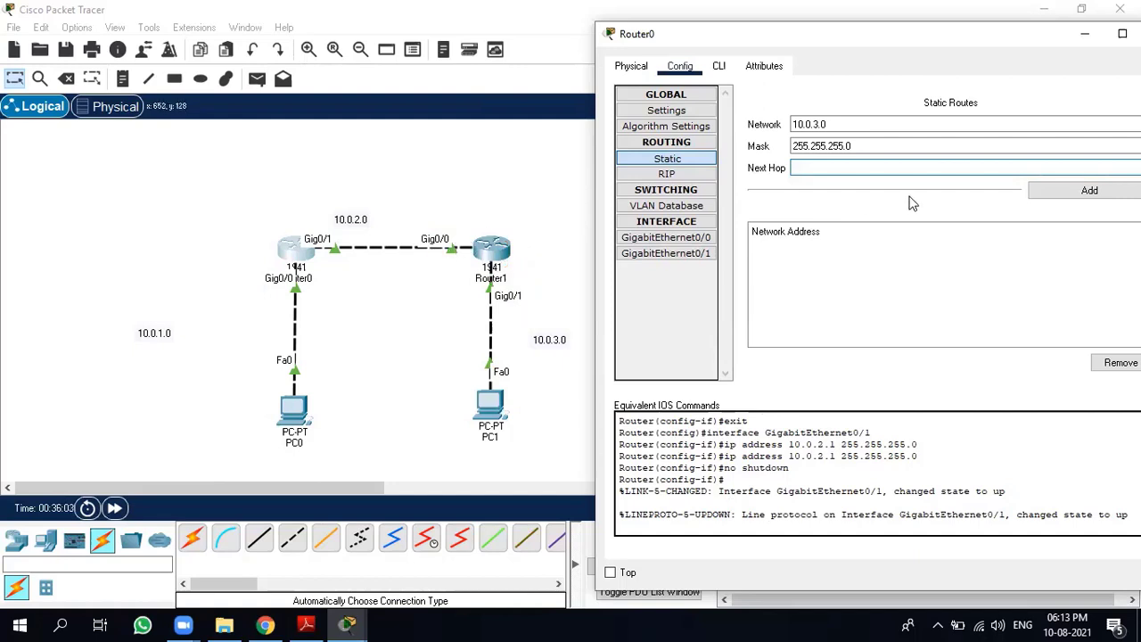
pyautogui.write('10.0.2.0')
pyautogui.press('BackSpace')
pyautogui.write('2')
pyautogui.click(1057, 204)
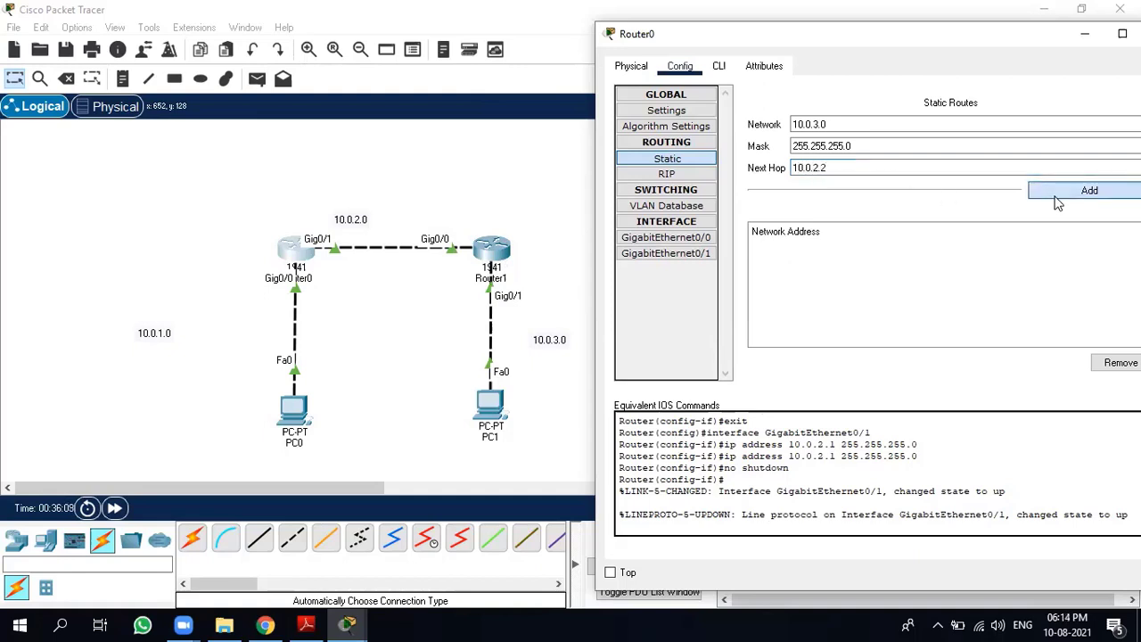
pyautogui.moveTo(942, 32); pyautogui.dragTo(848, 19)
pyautogui.click(1054, 22)
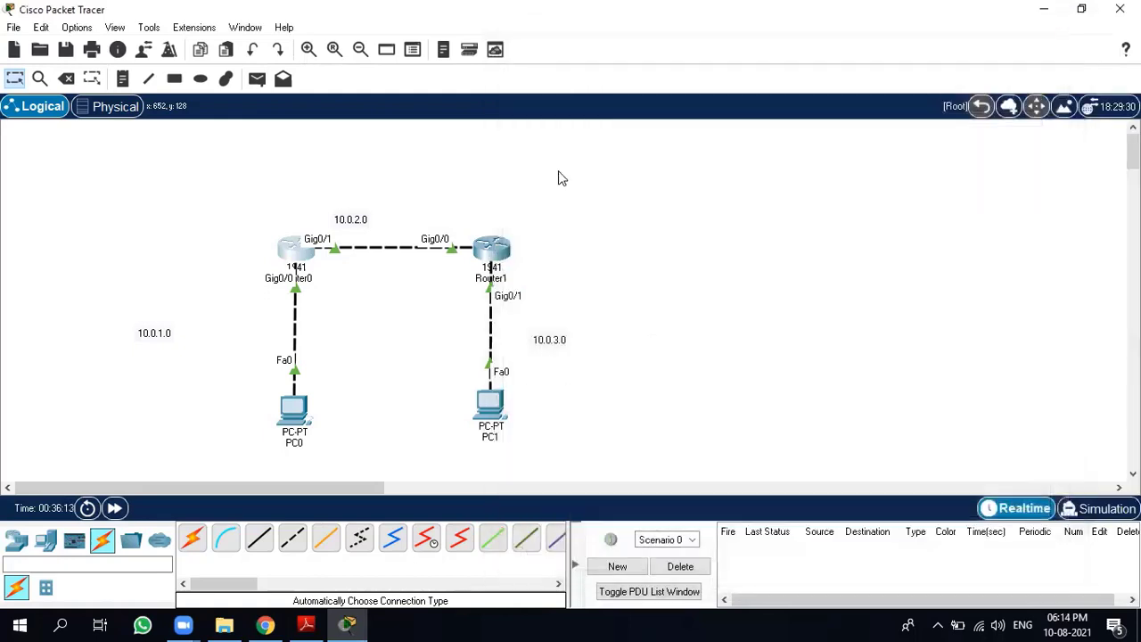
# Step: Open the static routing settings of Router1 and enter 10.0.1.0 as the destination network
pyautogui.click(497, 254)
pyautogui.moveTo(525, 29); pyautogui.dragTo(749, 30)
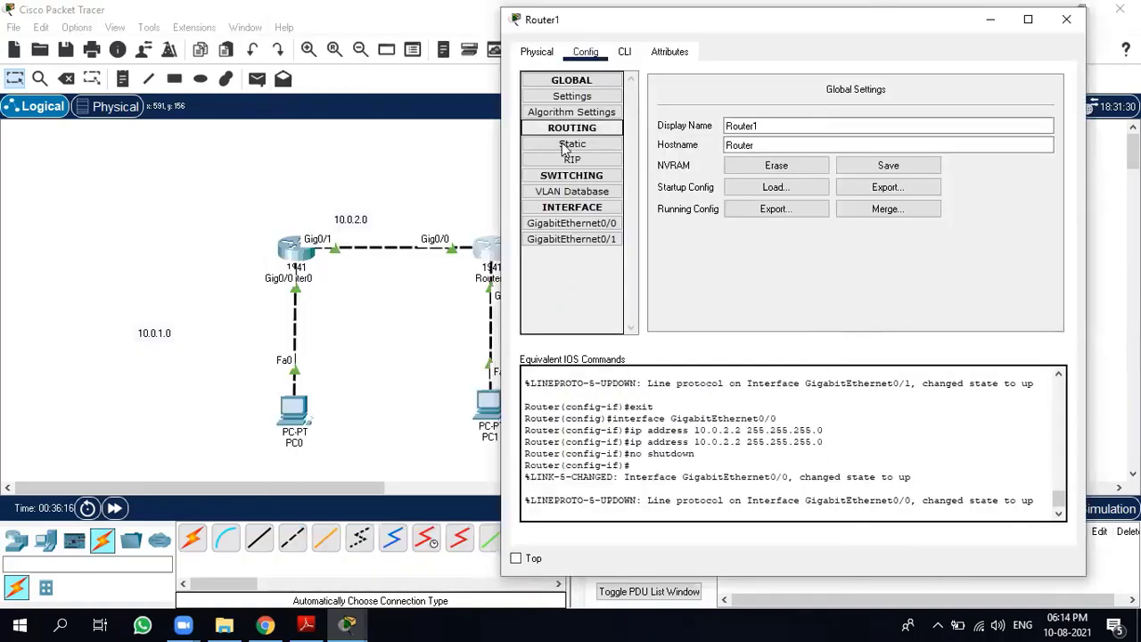
pyautogui.click(572, 143)
pyautogui.click(712, 111)
pyautogui.write('10.0')
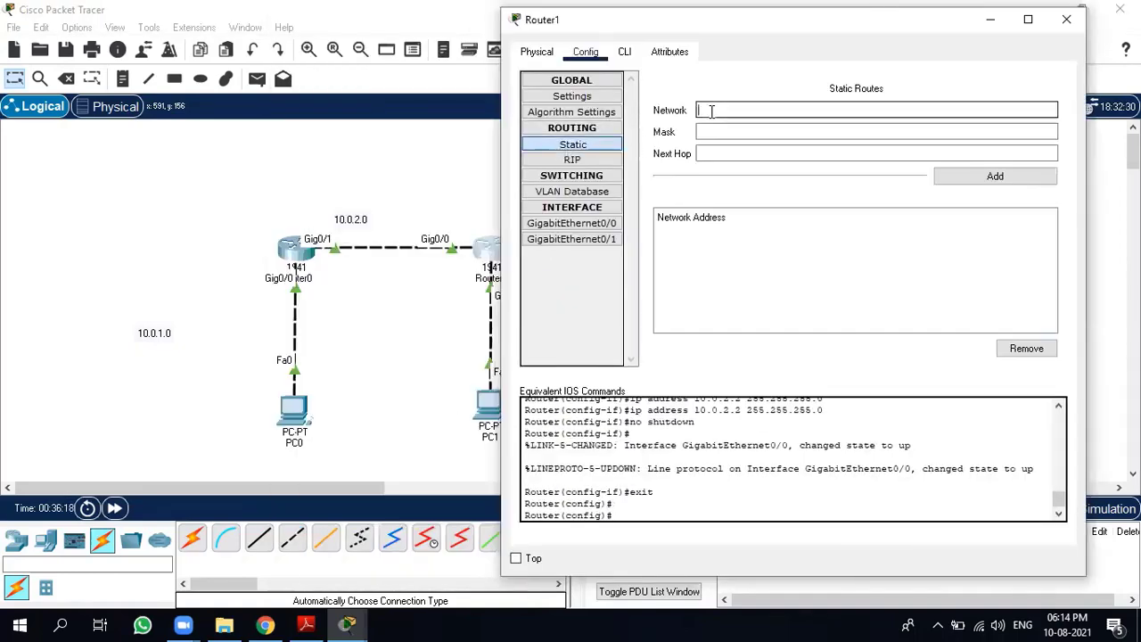
pyautogui.write('.1.0')
# Step: Add Router1's static route with mask 255.255.255.0 and next hop 10.0.2.1, and close the router window
pyautogui.click(726, 132)
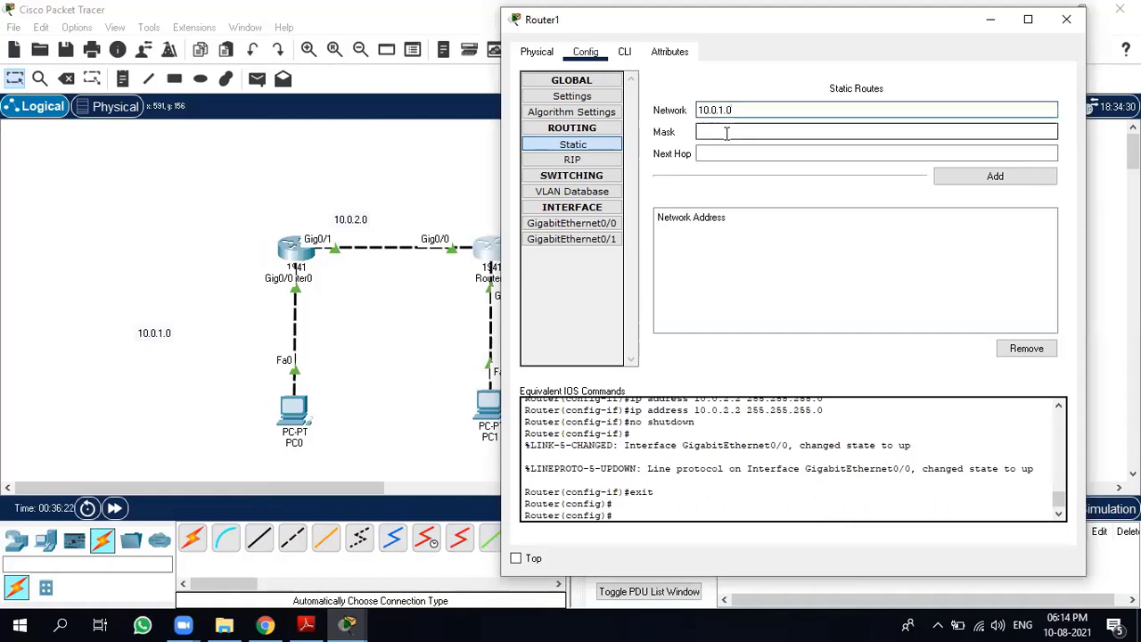
pyautogui.write('255.255.255.0')
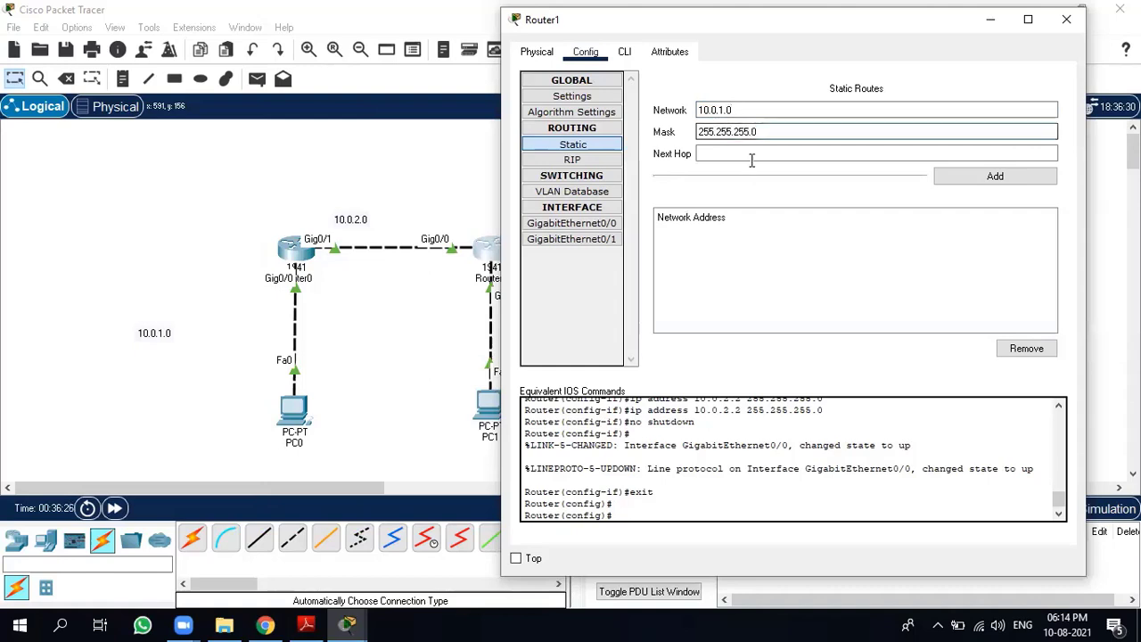
pyautogui.click(751, 154)
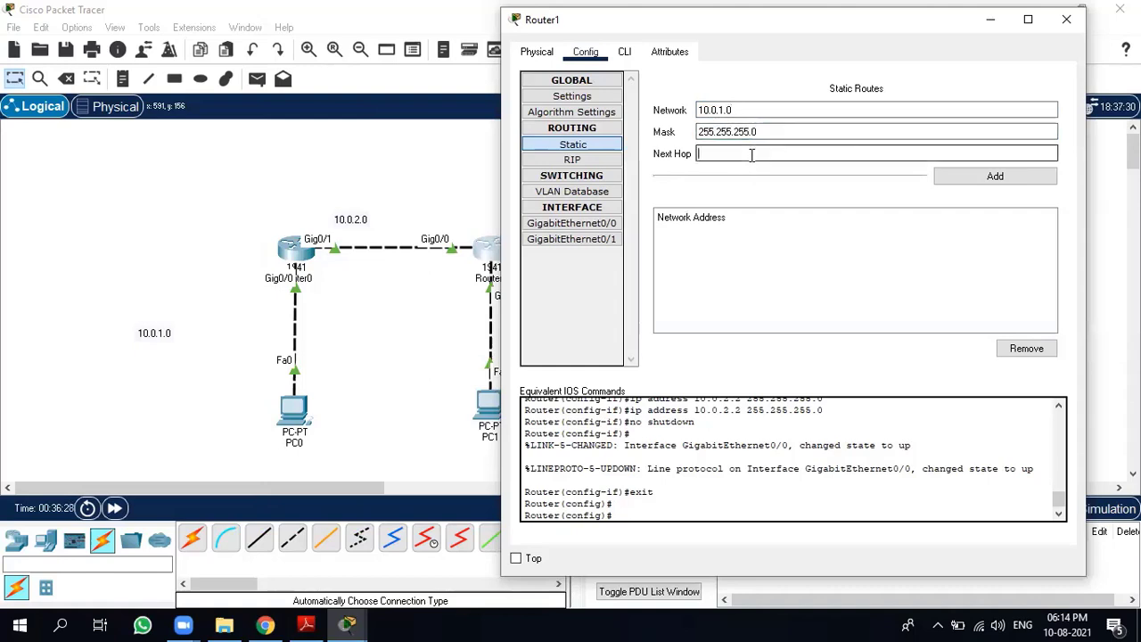
pyautogui.write('10.0.2.1')
pyautogui.click(980, 178)
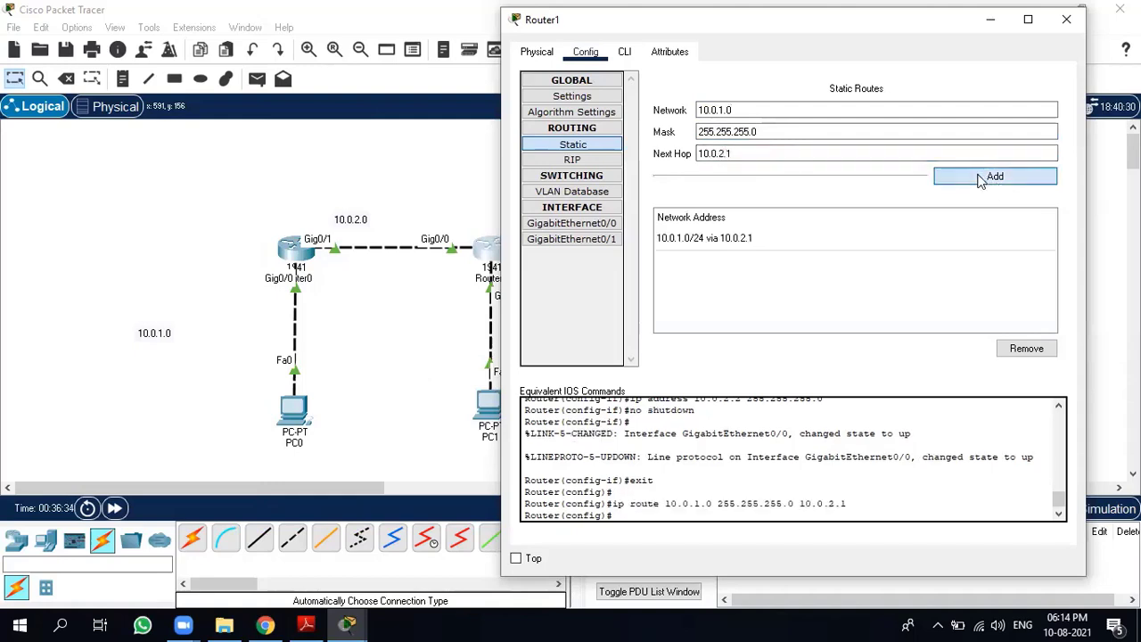
pyautogui.click(1065, 18)
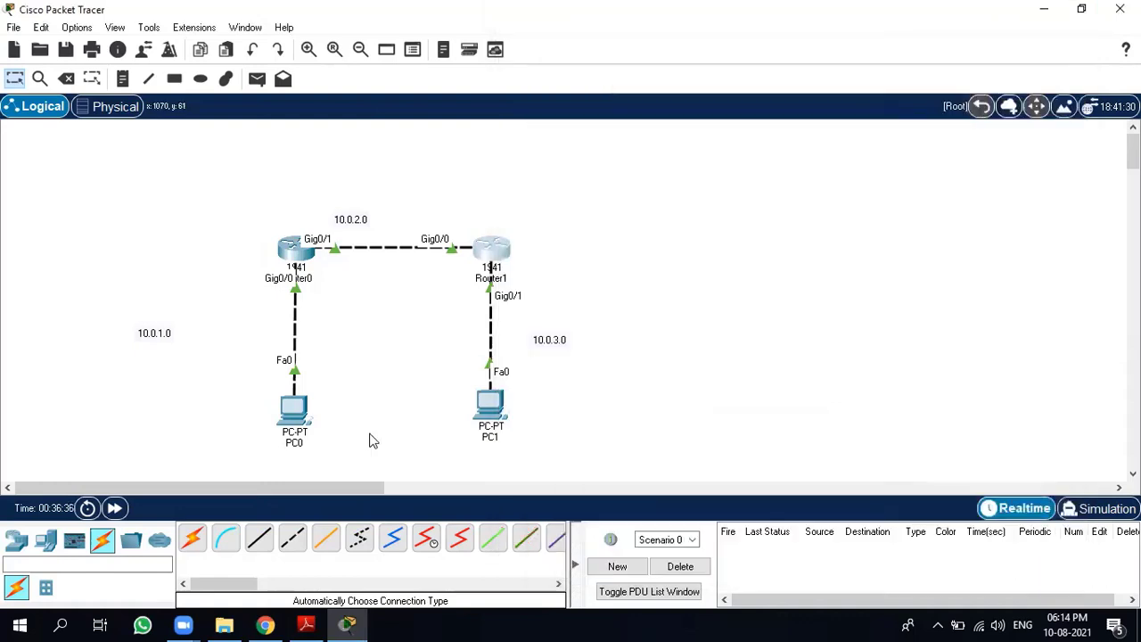
# Step: Repeat the ping to 10.0.3.1 from PC0's command prompt, examine the replies and close the PC0 window
pyautogui.click(291, 414)
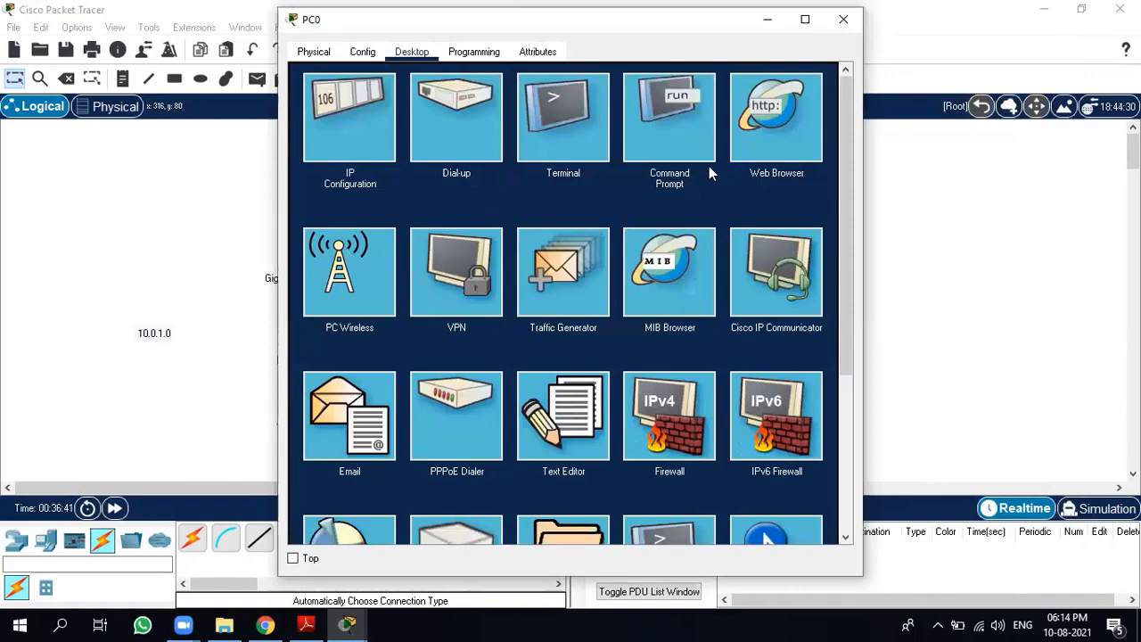
pyautogui.click(689, 152)
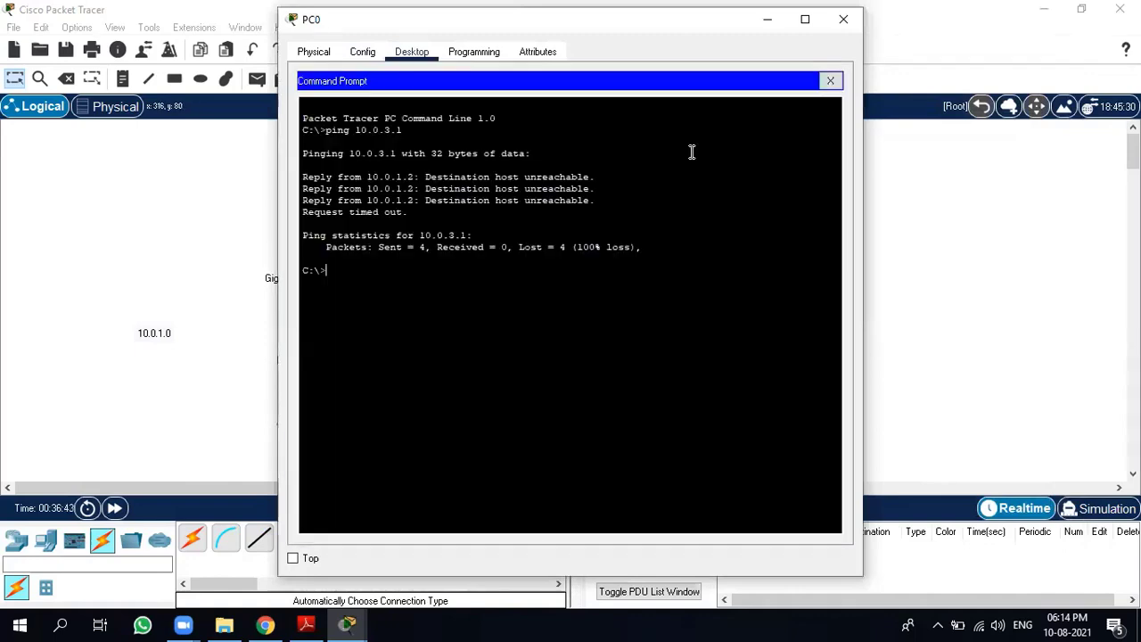
pyautogui.press('Up')
pyautogui.press('Return')
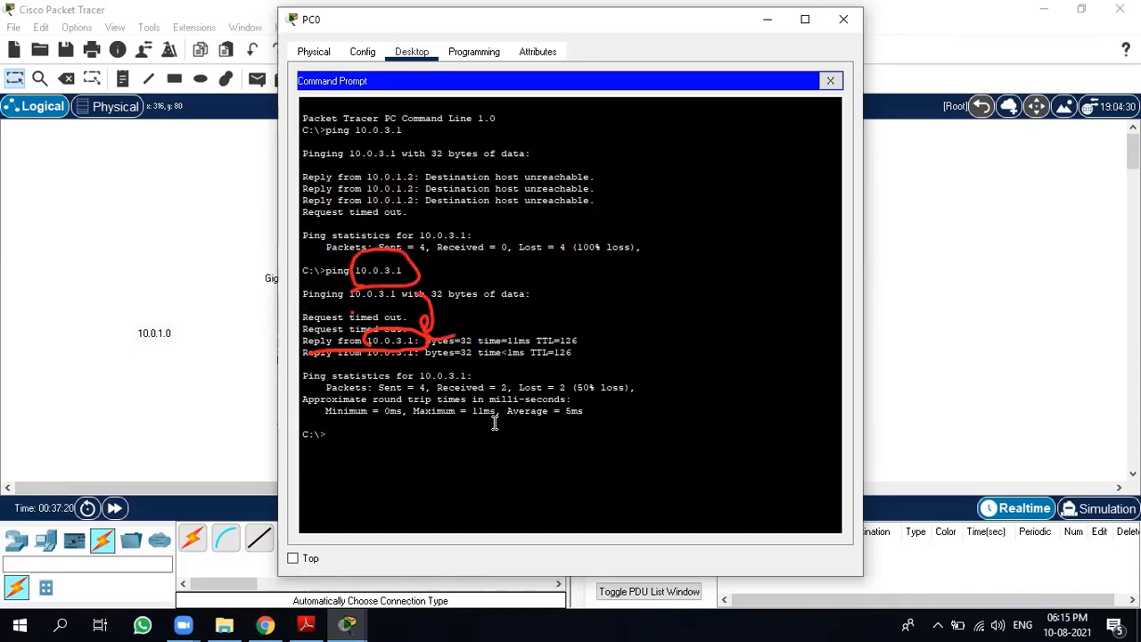
pyautogui.click(843, 19)
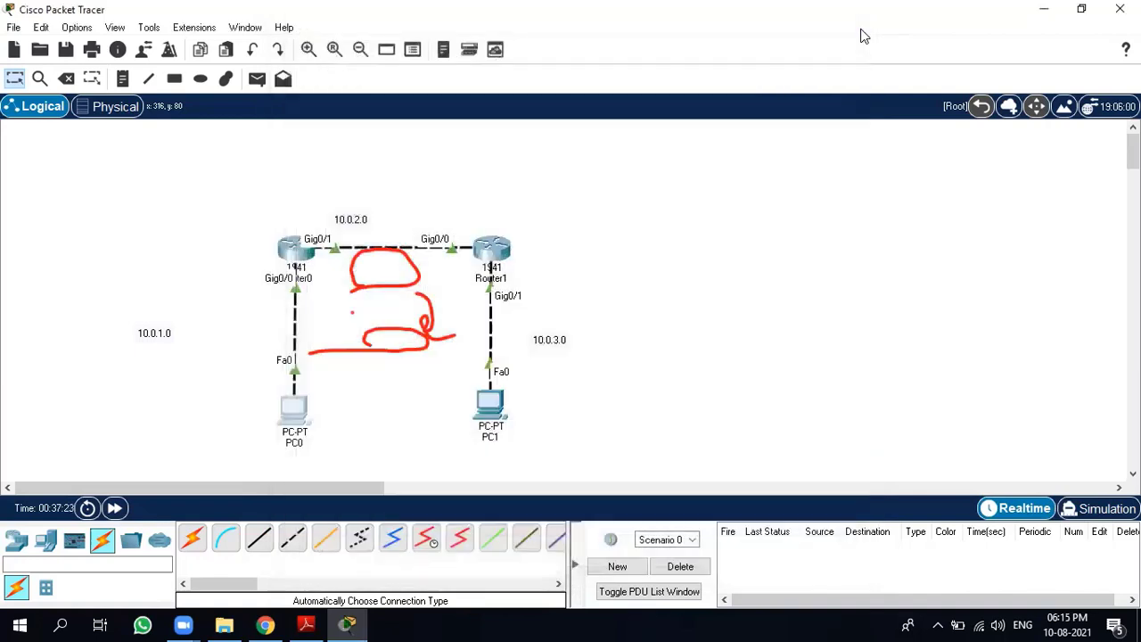
pyautogui.click(685, 511)
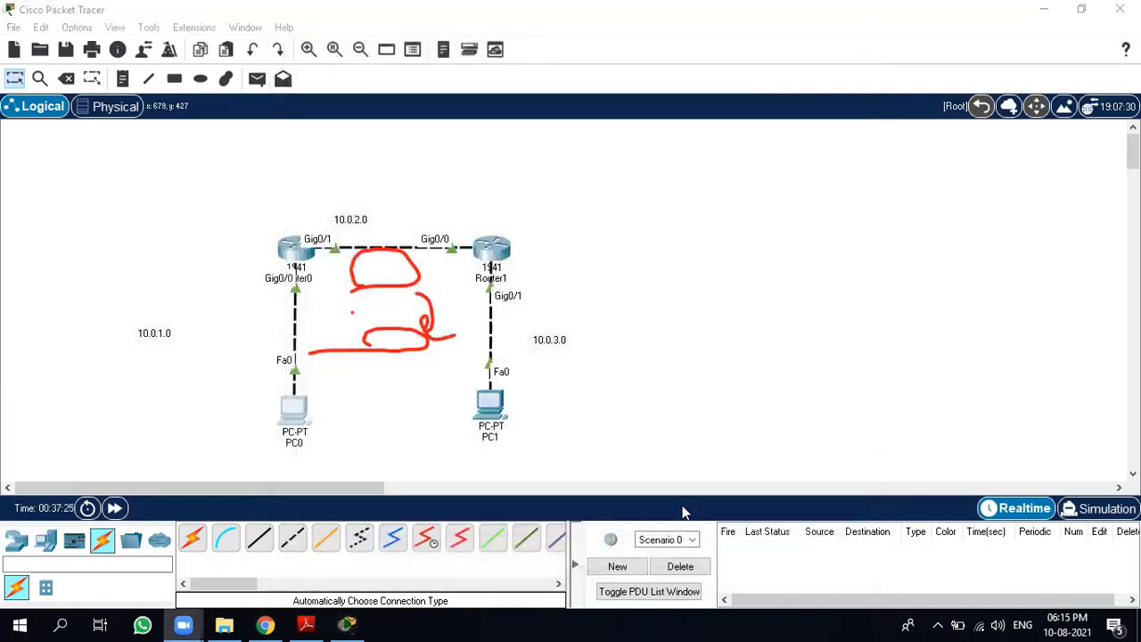
pyautogui.click(684, 512)
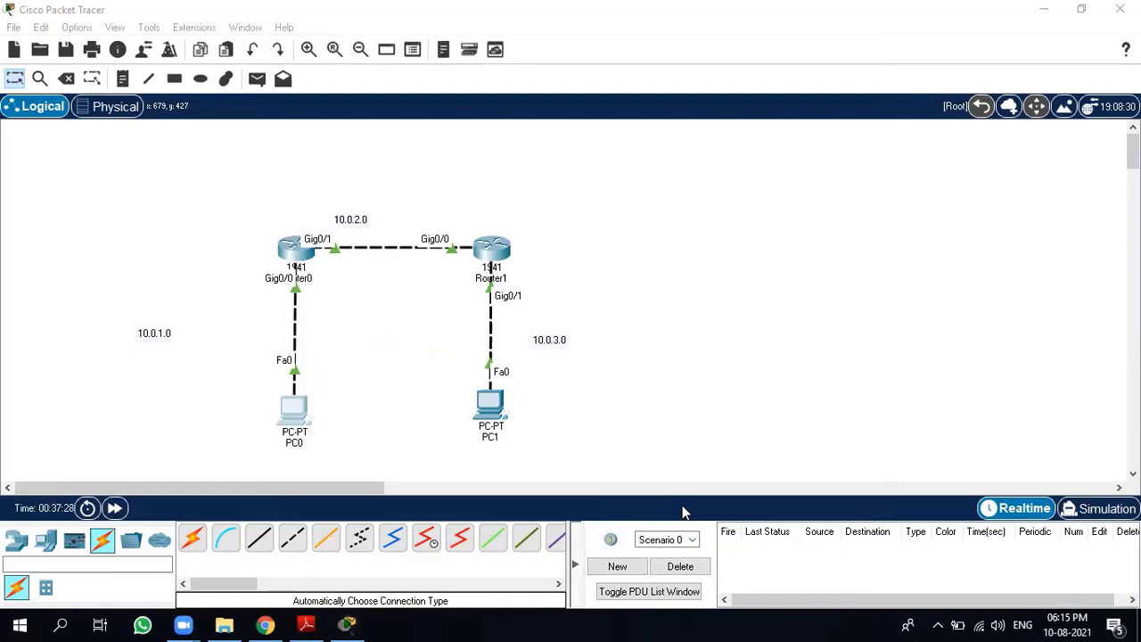